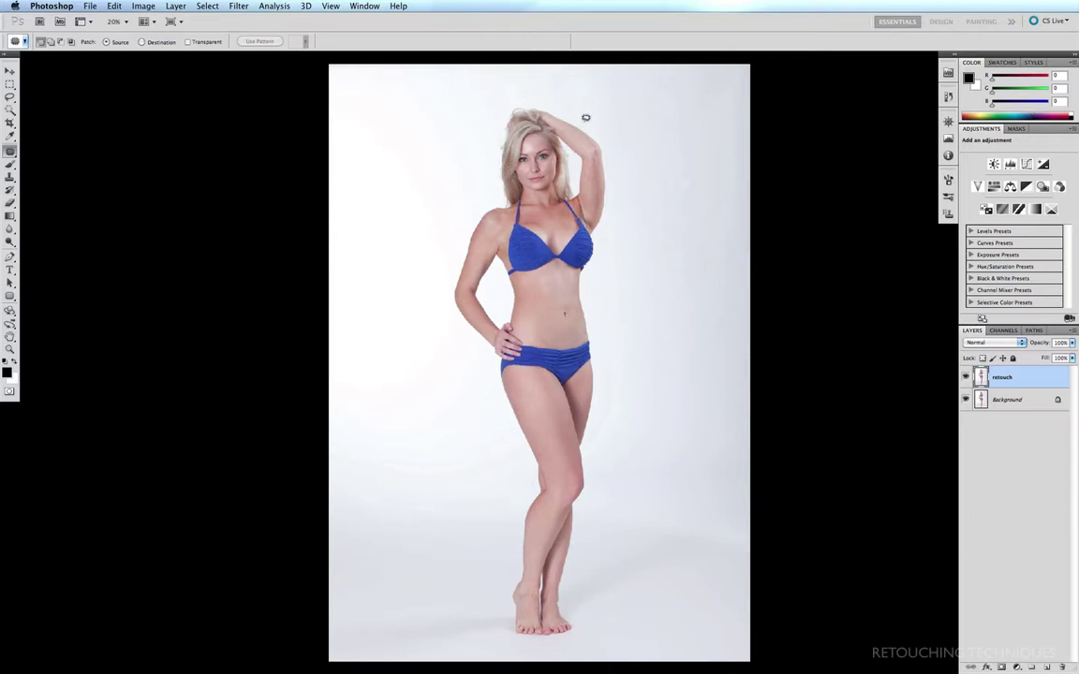
- Examine the model's skin at close range from face to feet, then fit the whole image in the window
left_click_drag(595, 112, 418, 225)
left_click_drag(527, 196, 495, 188)
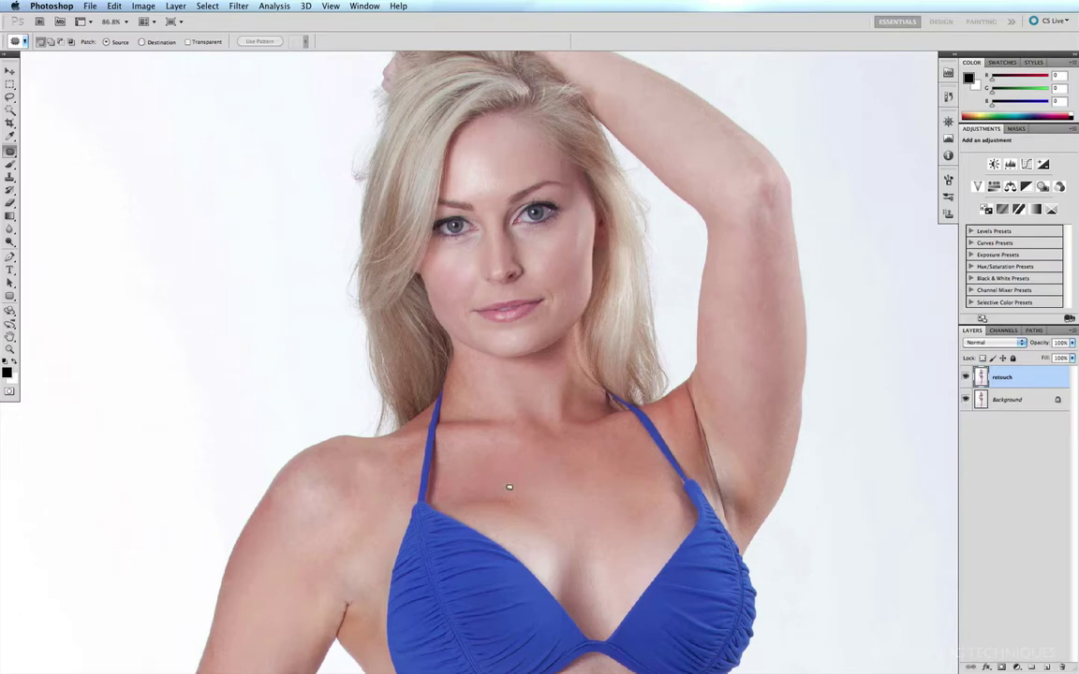
left_click_drag(357, 475, 438, 253)
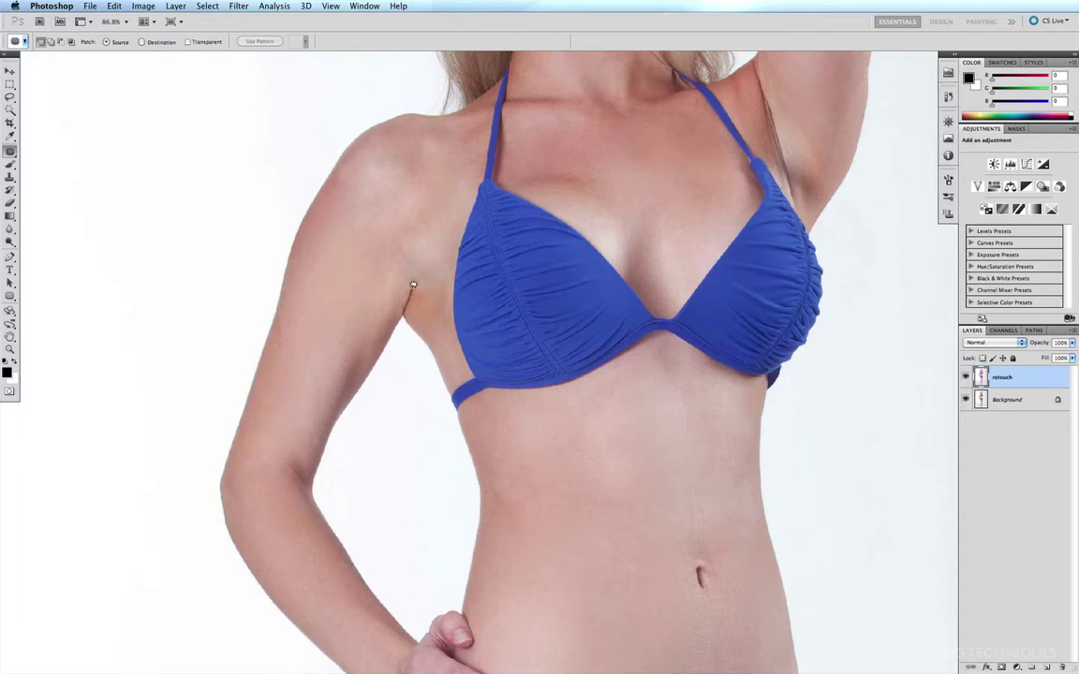
scroll(608, 501, "down", 10)
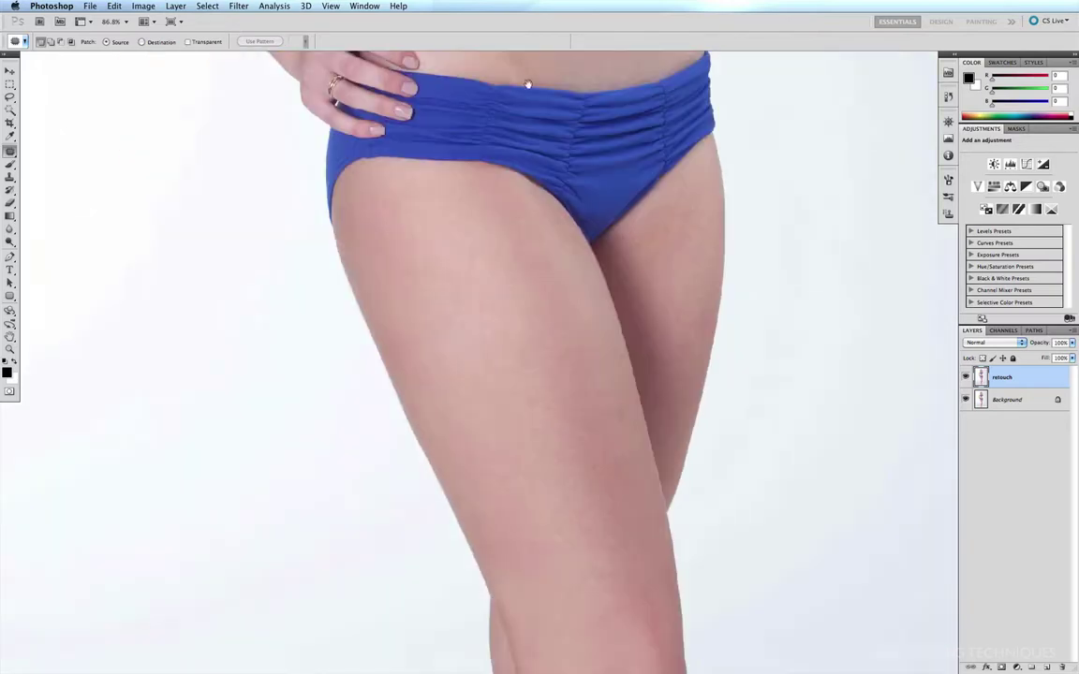
scroll(533, 281, "down", 10)
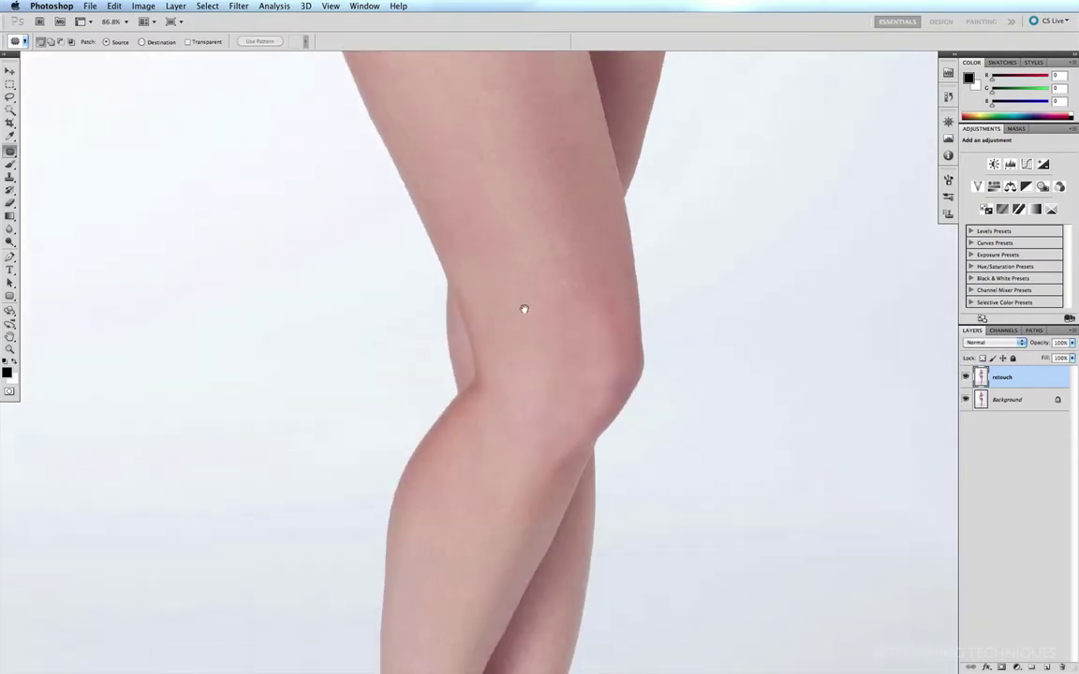
scroll(521, 309, "down", 3)
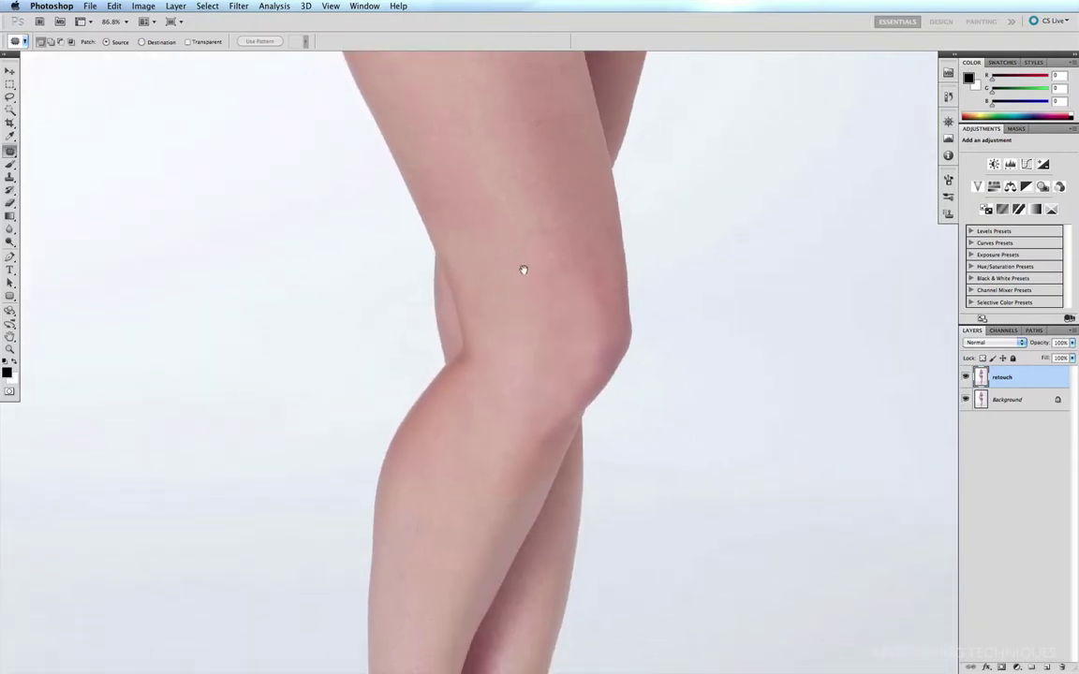
scroll(518, 280, "down", 8)
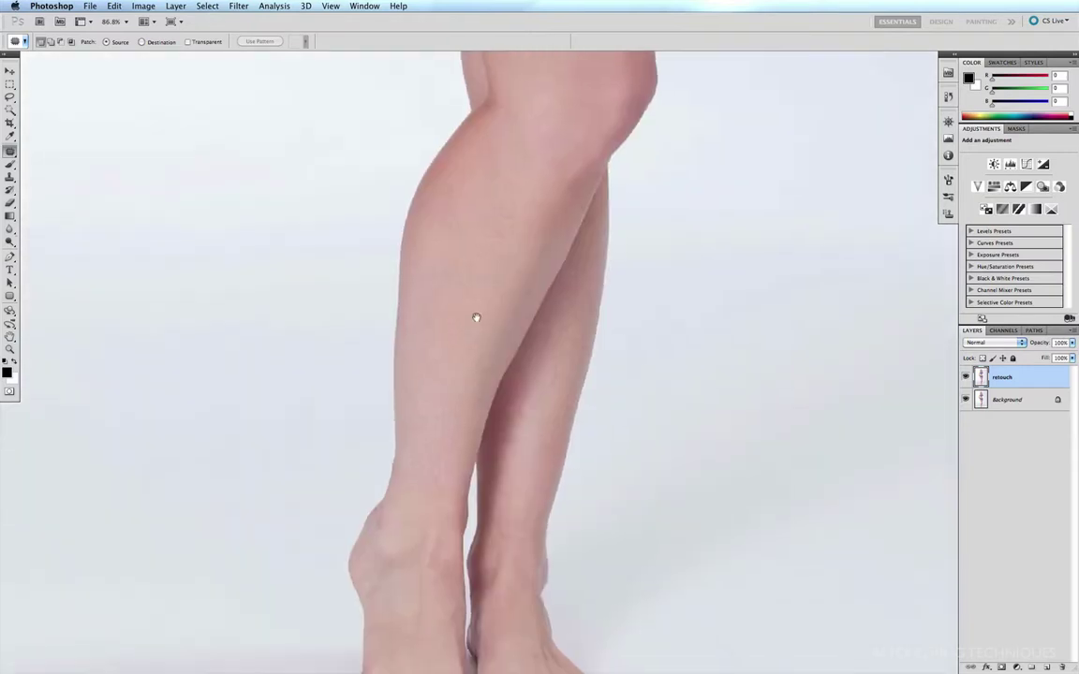
scroll(475, 318, "down", 5)
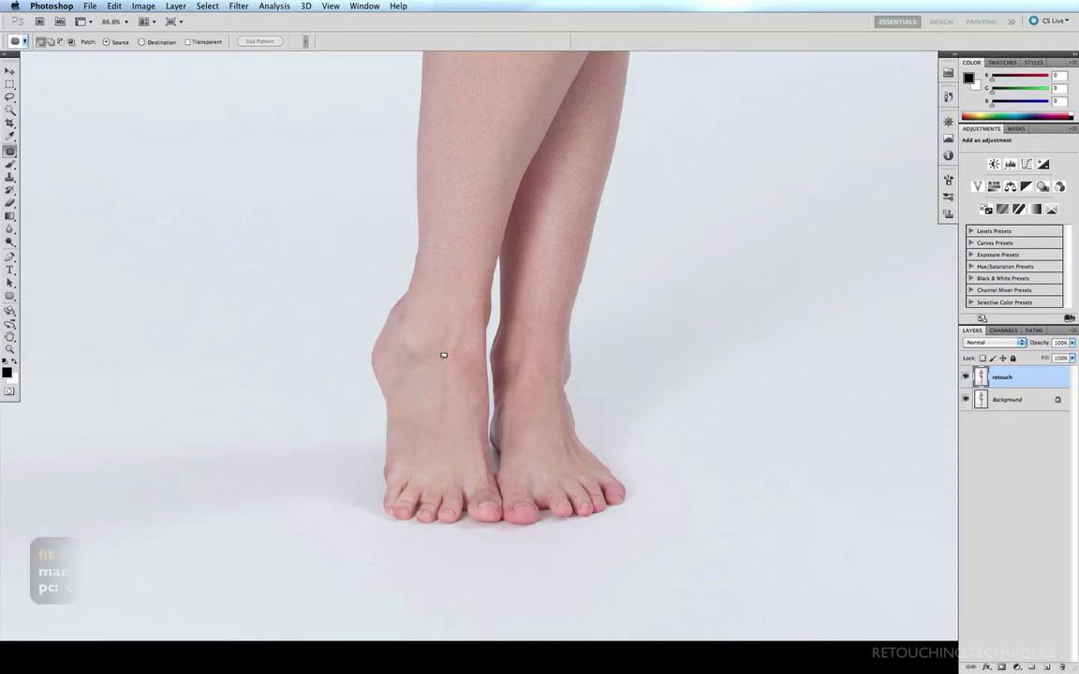
key("super+0")
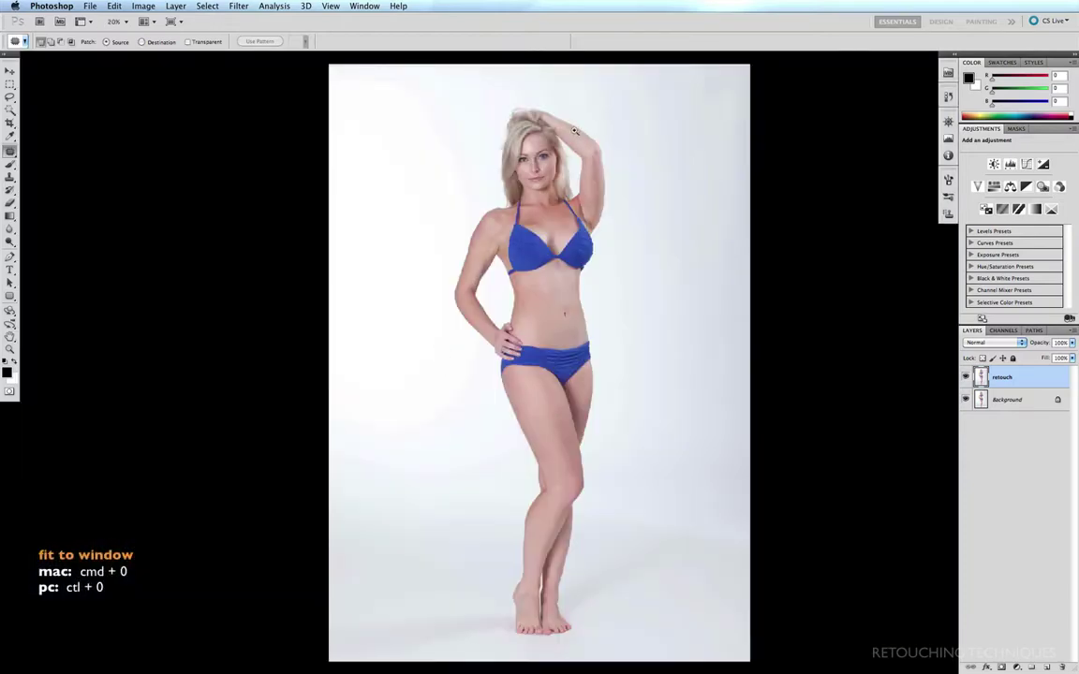
- Activate the Clone Stamp tool for work on the face, with sampling set to Current & Below
left_click_drag(575, 123, 484, 243)
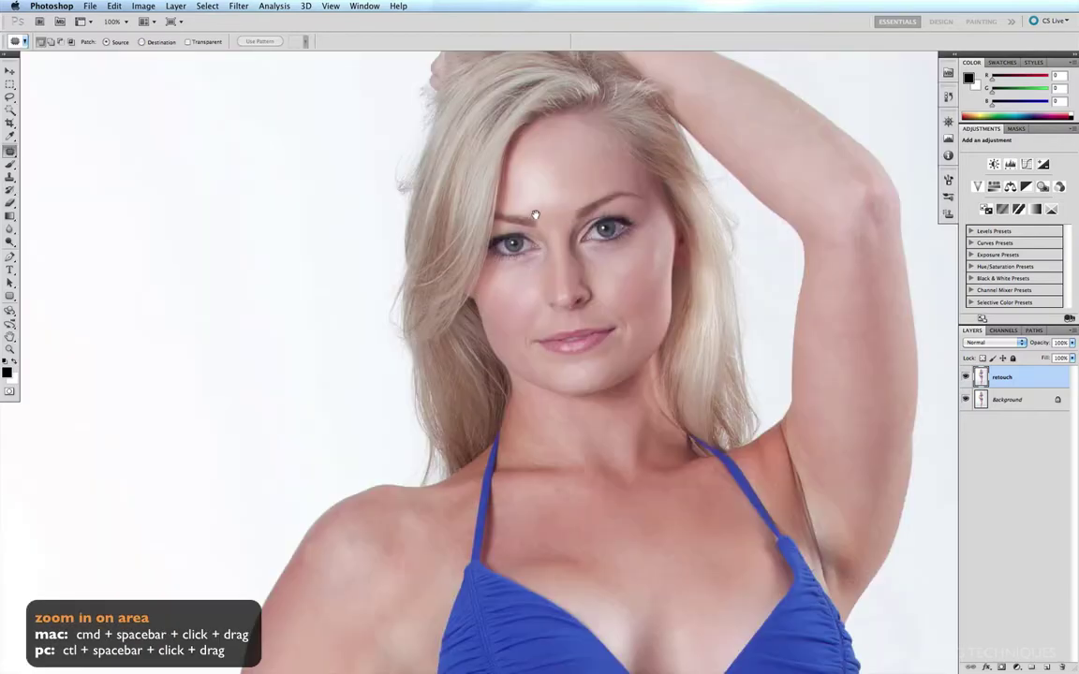
left_click_drag(535, 212, 500, 273)
left_click_drag(678, 173, 335, 482)
left_click_drag(350, 426, 305, 399)
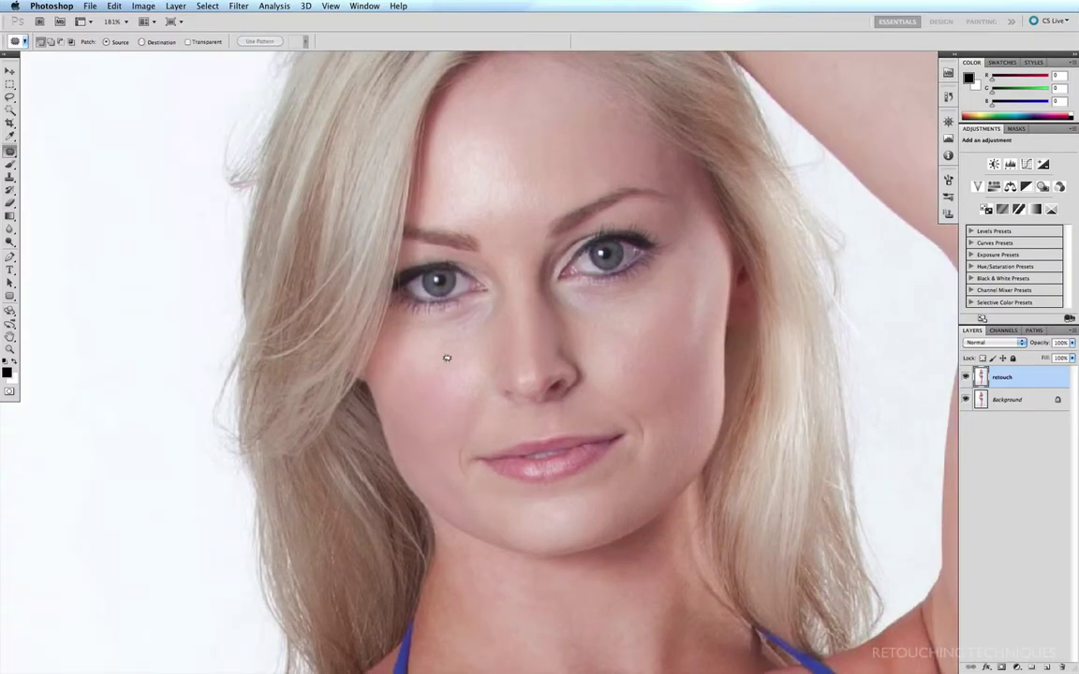
key("s")
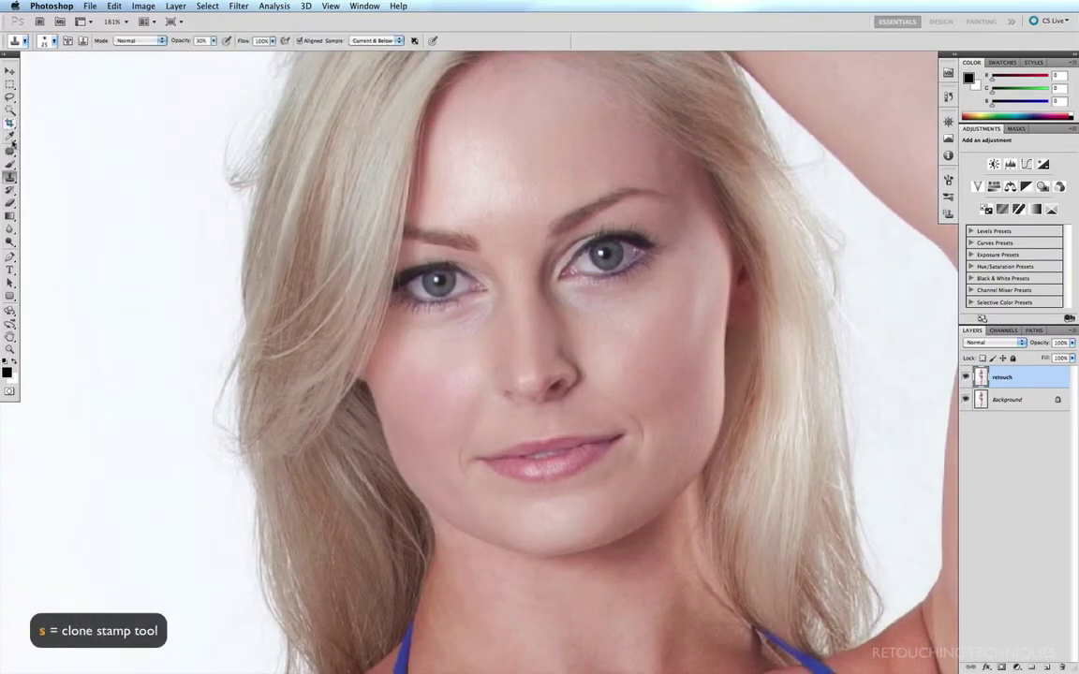
left_click(11, 176)
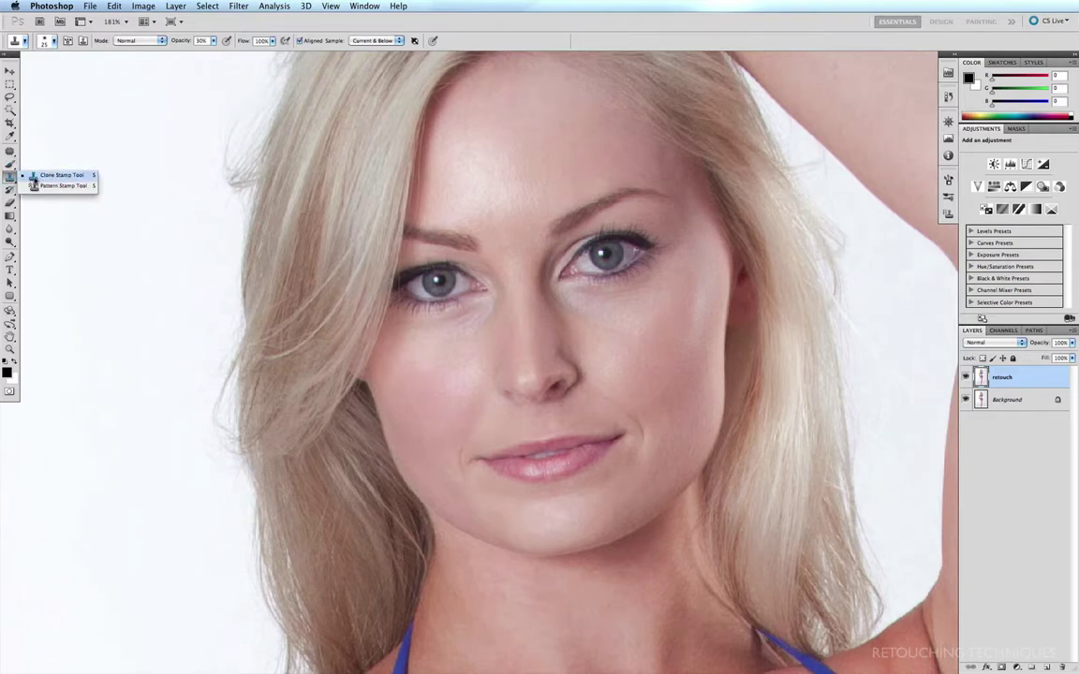
left_click(38, 178)
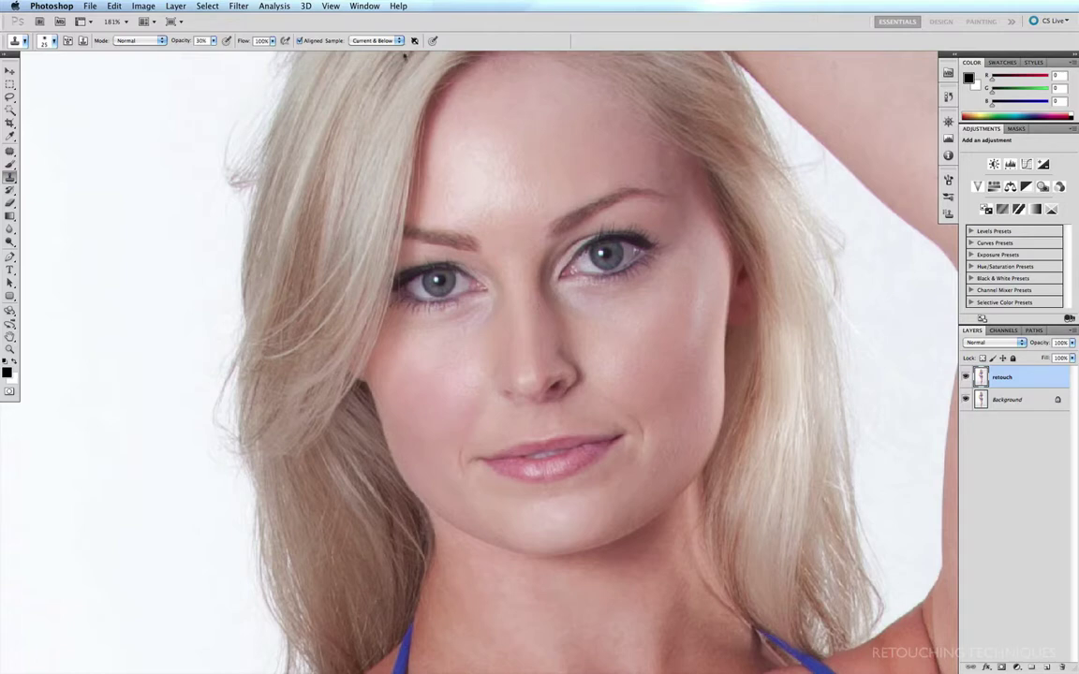
left_click(399, 40)
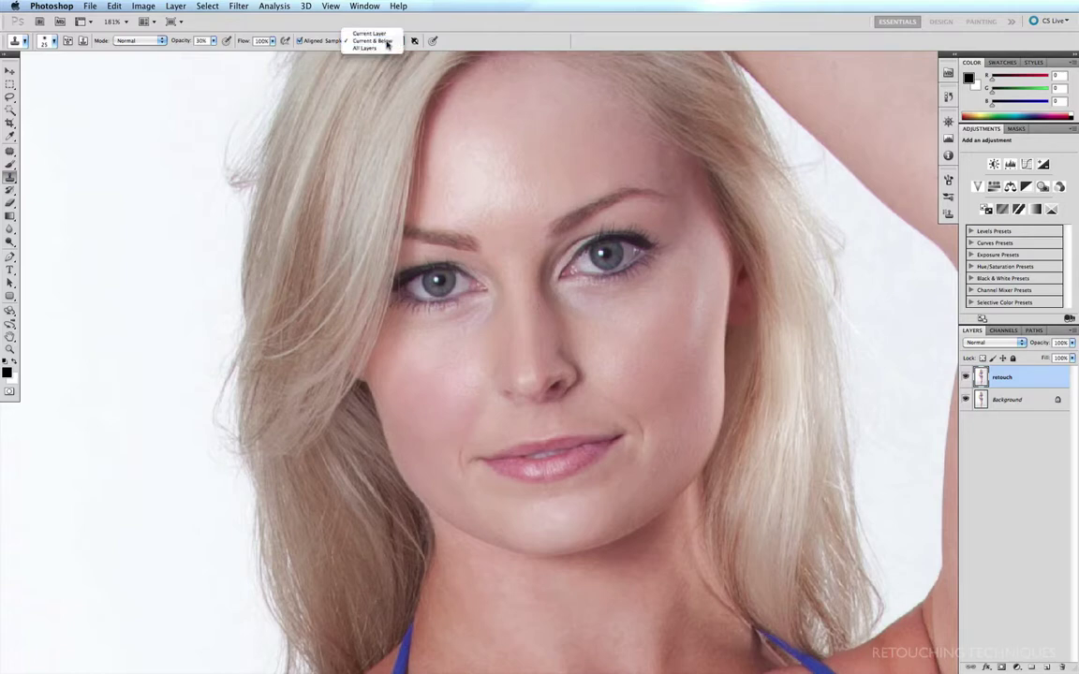
left_click(379, 41)
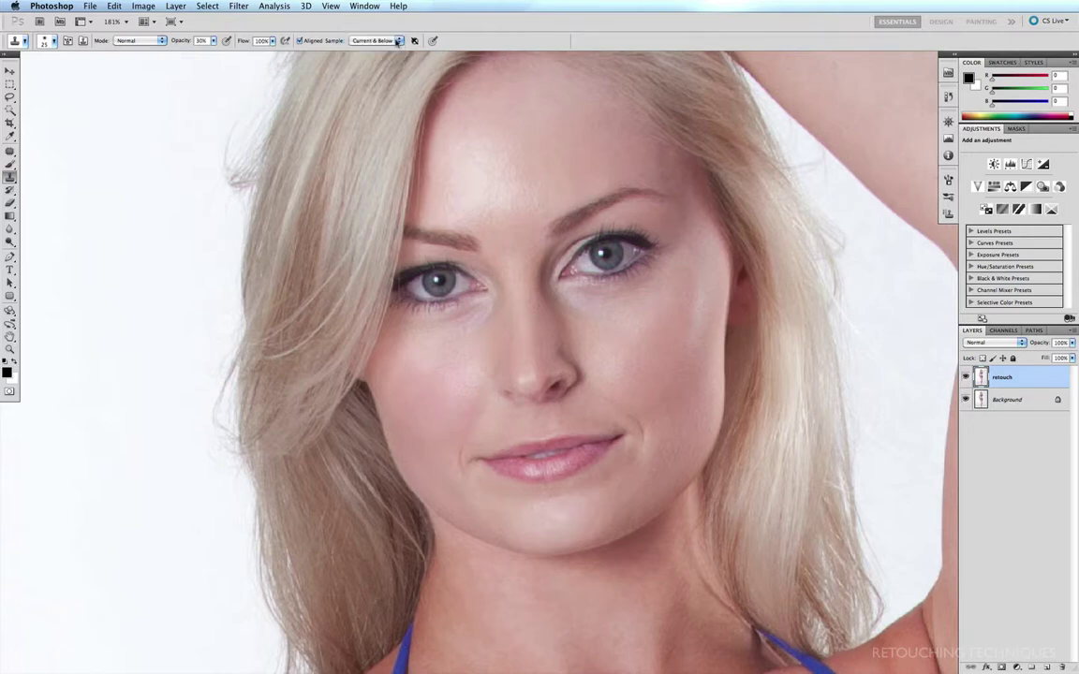
- Set the Clone Stamp opacity to 30%
left_click(213, 42)
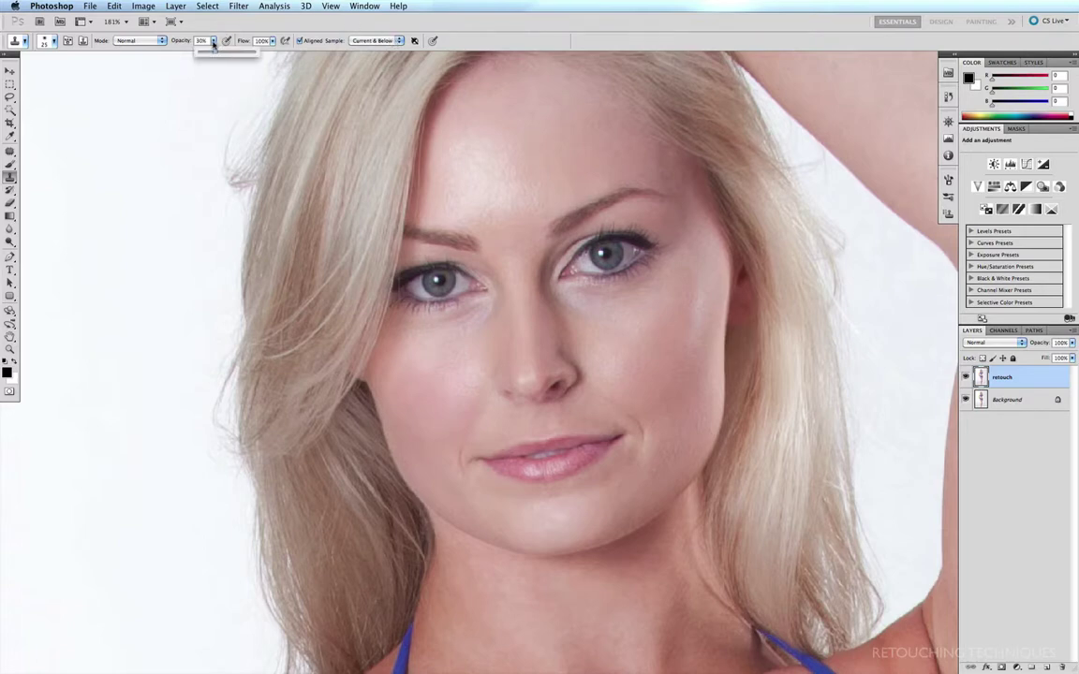
left_click(214, 43)
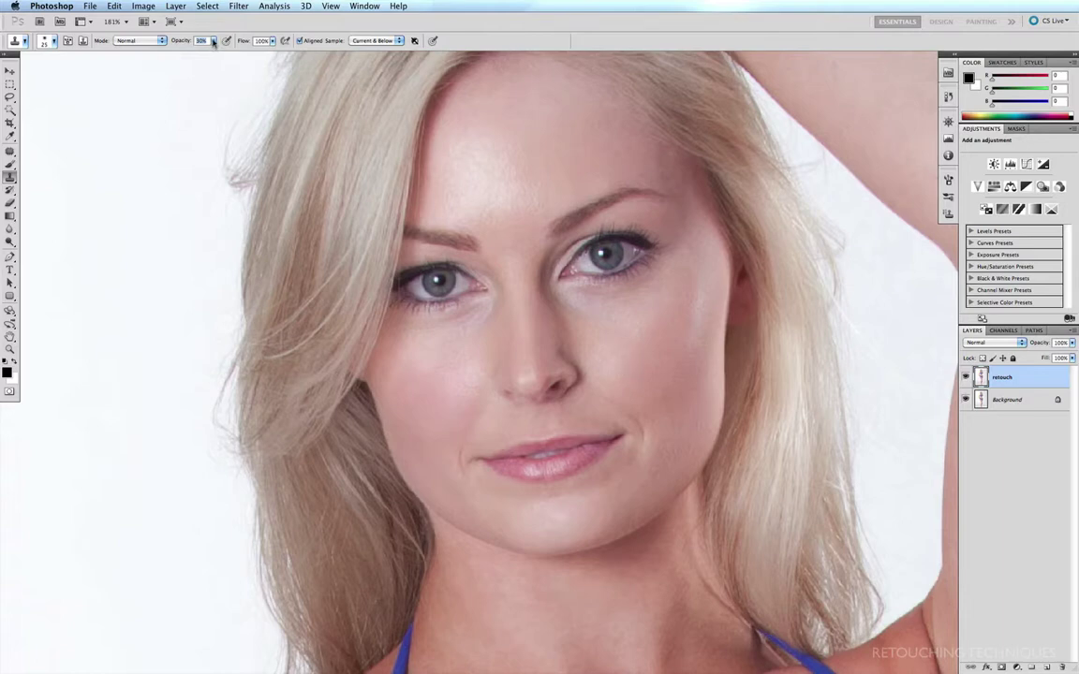
left_click(213, 42)
mouse_move(216, 51)
left_mouse_down()
mouse_move(226, 57)
mouse_move(215, 54)
left_mouse_up()
type("30")
- Add a new layer above the retouch layer and clone smooth cheek skin under the eye nearer the raised arm, using a size 40 brush
left_click(1047, 667)
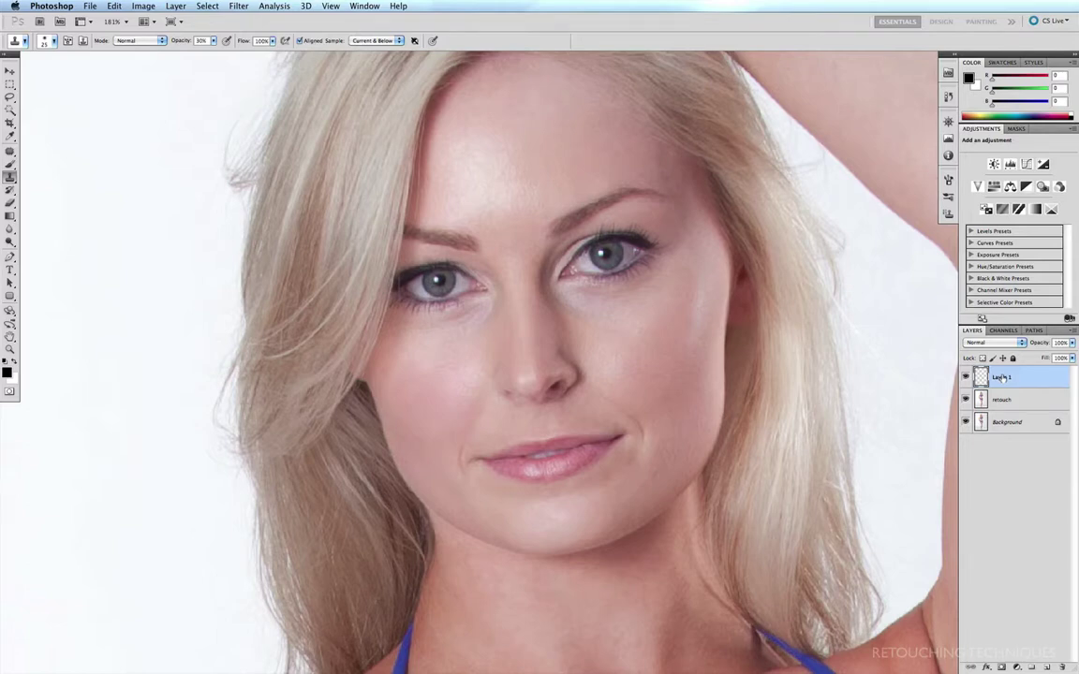
key("bracketright")
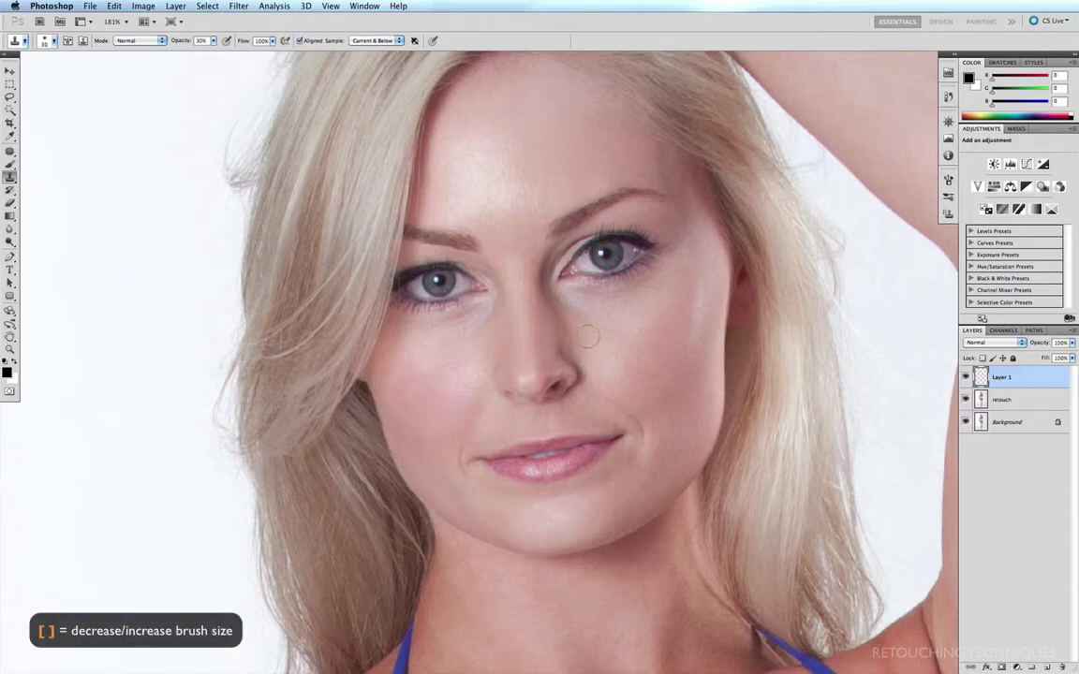
key("bracketright")
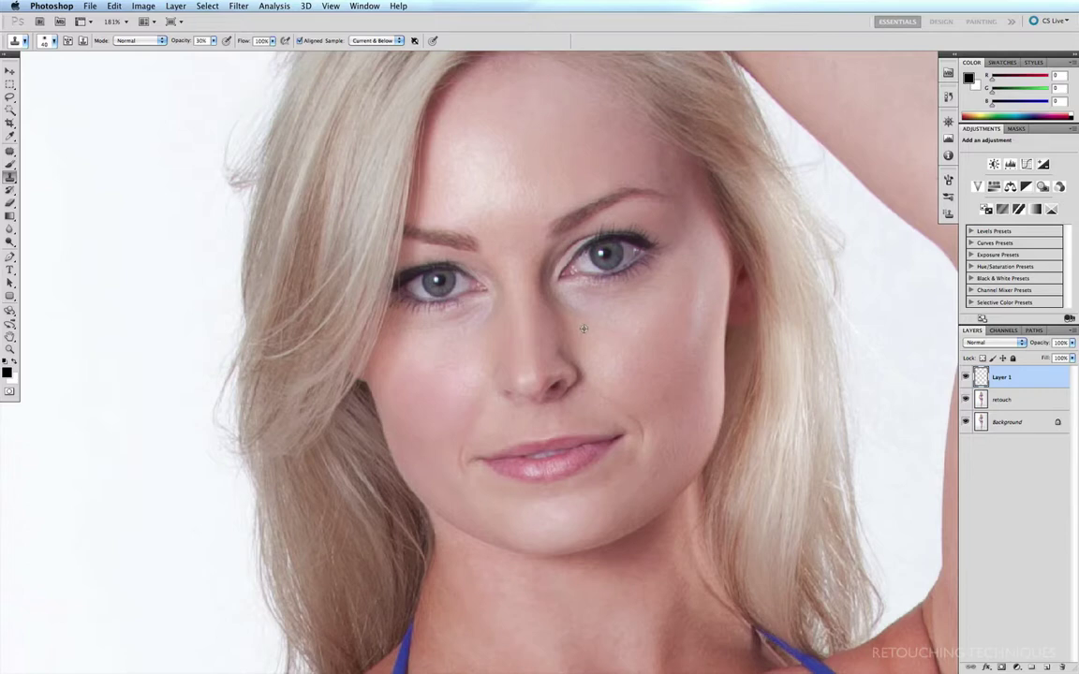
left_click(584, 336, "alt")
left_click(696, 279, "alt")
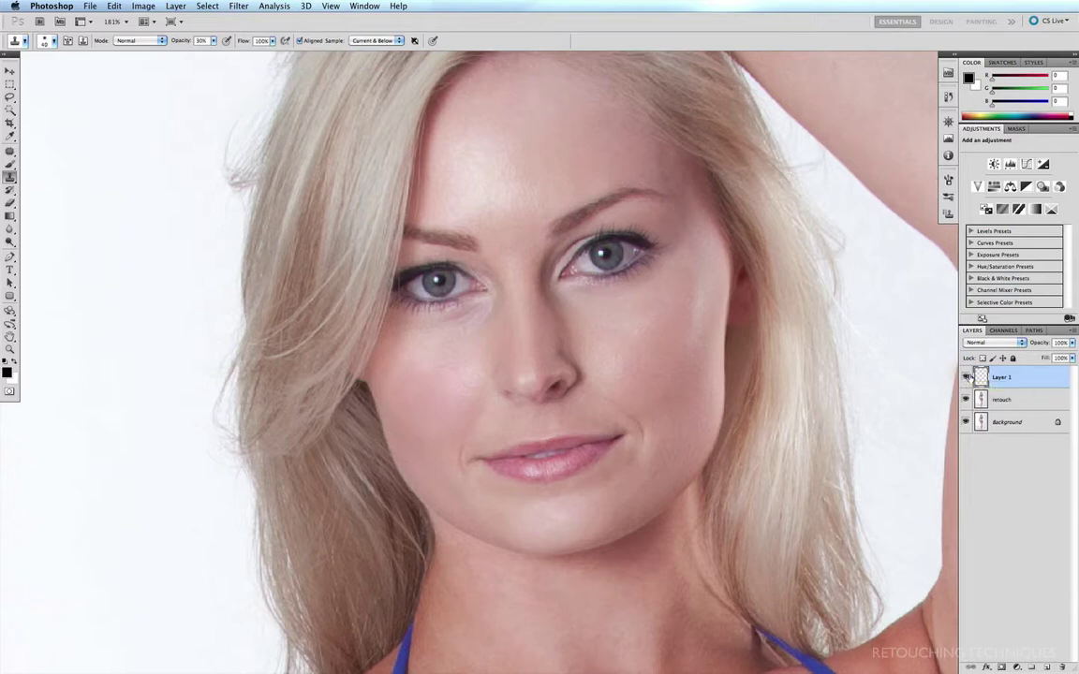
- Clone smooth skin beneath the other eye and compare the face with and without the new layer
left_click(480, 348, "alt")
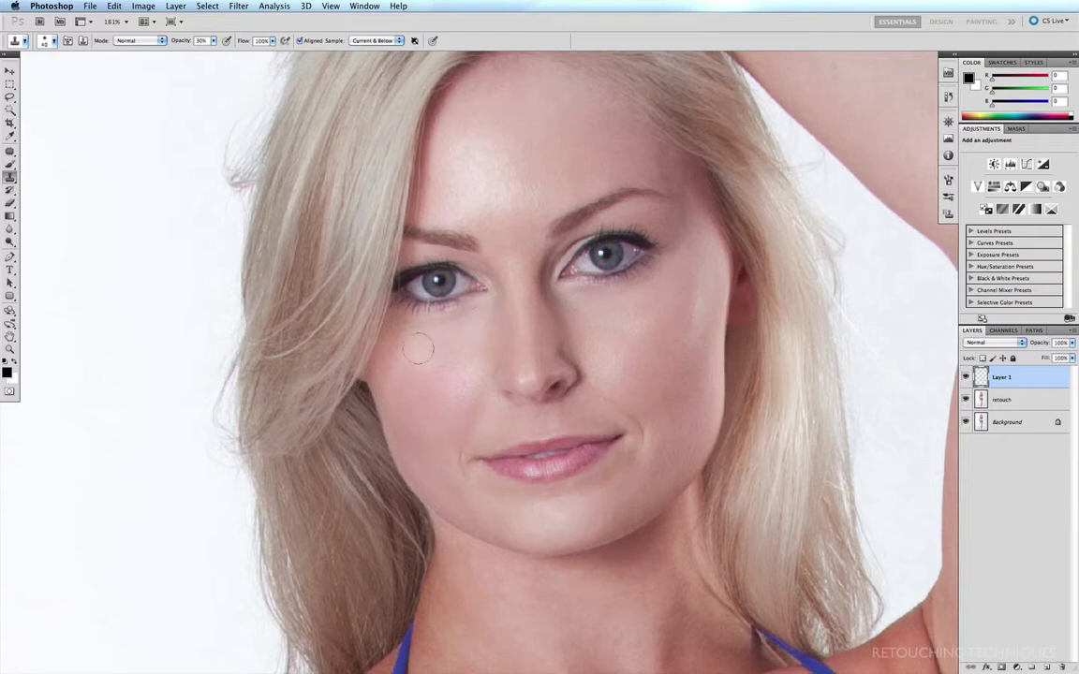
left_click(967, 377)
left_click(967, 377)
- Even out the dark patches on the raised arm's elbow with a size 70 clone brush and compare before and after
key("bracketleft")
mouse_move(885, 334)
left_mouse_down()
mouse_move(644, 375)
mouse_move(545, 412)
left_mouse_up()
left_click_drag(651, 376, 627, 417)
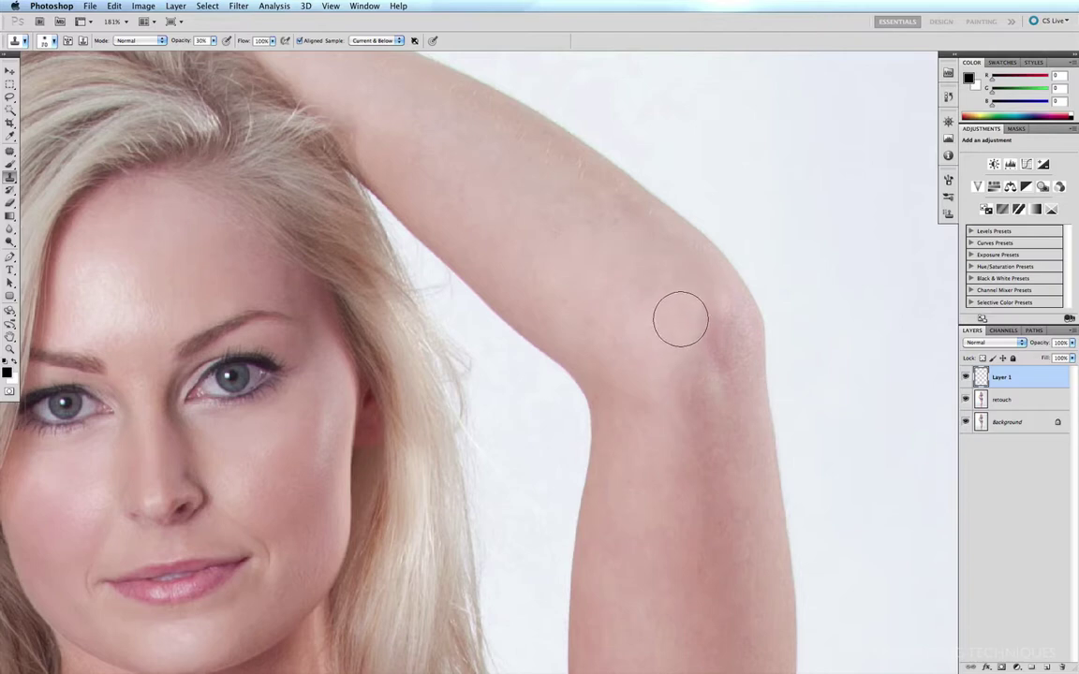
key("bracketright")
key("bracketright")
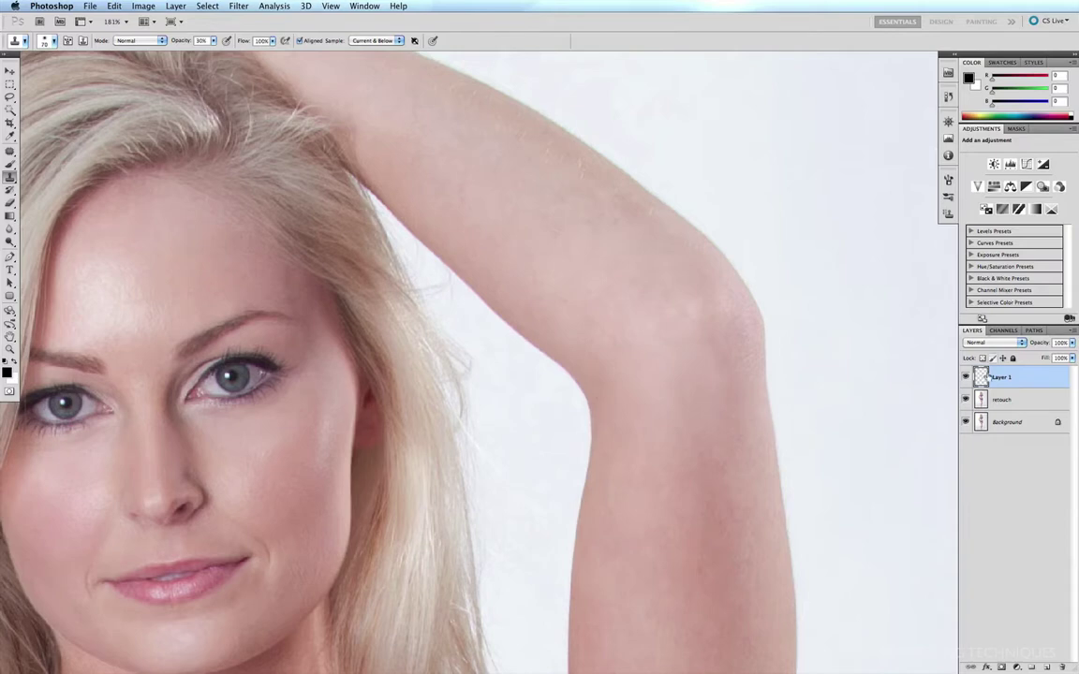
left_click(966, 377)
left_click(966, 377)
- Clone clean arm skin over the dark armpit shadow of the raised arm with a size 60 brush, undoing the first stroke
scroll(681, 424, "down", 10)
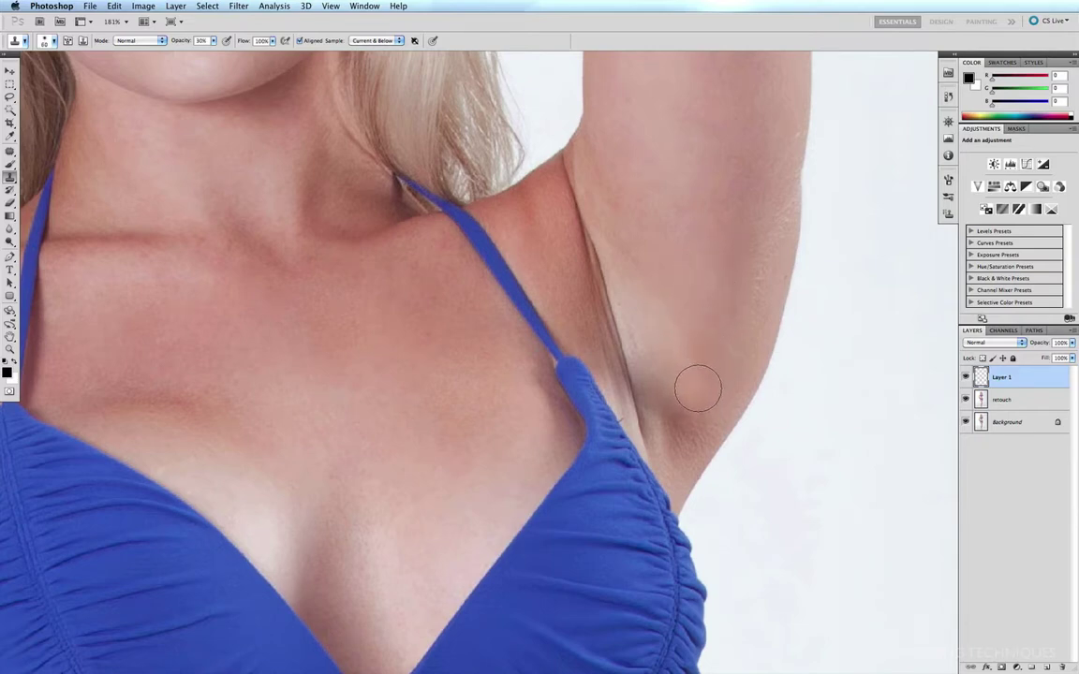
key("bracketleft")
left_click_drag(689, 389, 679, 416)
key("super+z")
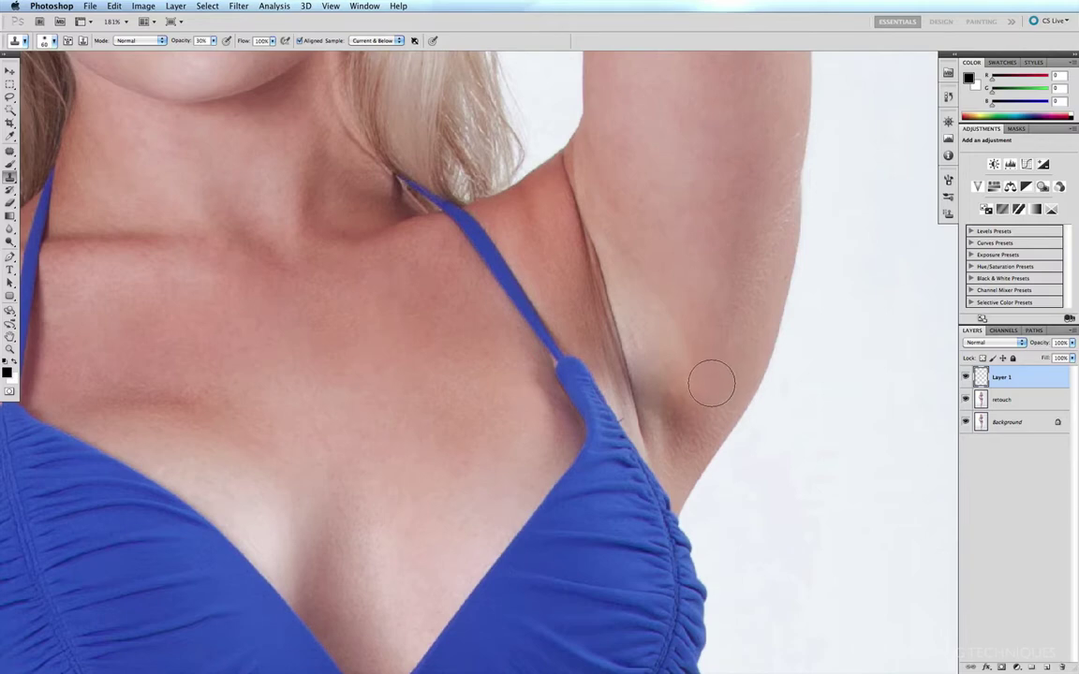
left_click(709, 387, "alt")
mouse_move(711, 386)
left_mouse_down()
mouse_move(675, 437)
mouse_move(667, 370)
mouse_move(688, 407)
mouse_move(684, 438)
mouse_move(693, 390)
mouse_move(693, 421)
mouse_move(687, 258)
mouse_move(710, 277)
mouse_move(703, 251)
mouse_move(678, 311)
mouse_move(635, 298)
mouse_move(648, 332)
mouse_move(691, 273)
mouse_move(710, 199)
mouse_move(697, 297)
mouse_move(677, 272)
mouse_move(671, 245)
mouse_move(757, 267)
mouse_move(691, 295)
mouse_move(683, 335)
mouse_move(655, 310)
mouse_move(634, 251)
mouse_move(693, 260)
mouse_move(702, 245)
mouse_move(681, 296)
mouse_move(656, 310)
mouse_move(647, 355)
left_mouse_up()
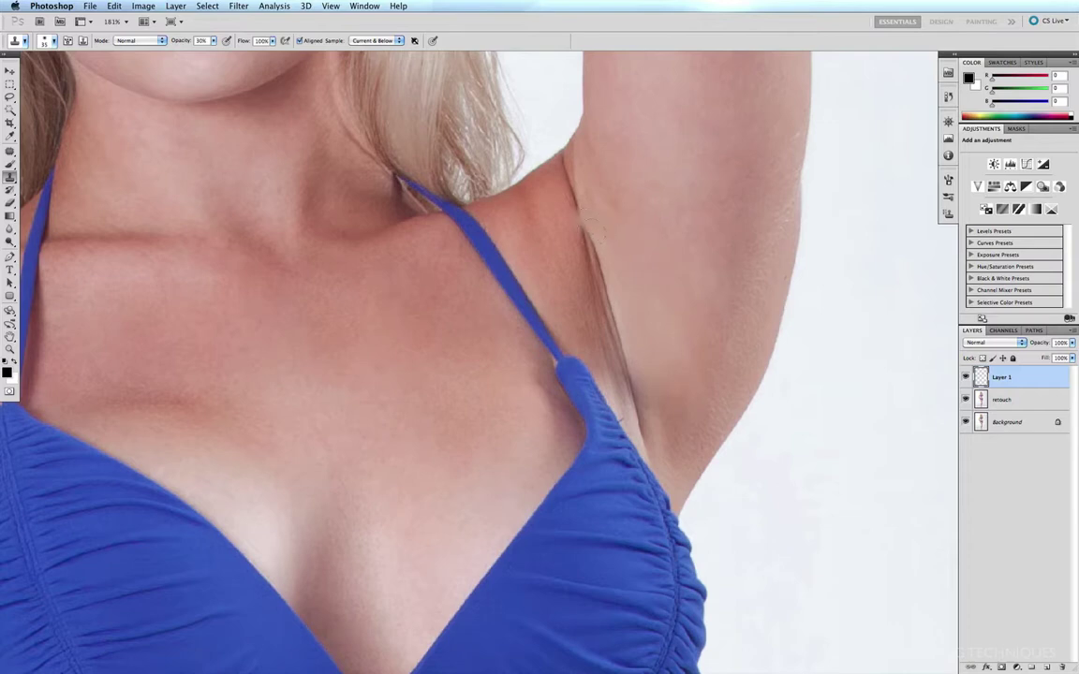
- Soften the dark armpit crease beside the bikini strap with cloned arm skin, reducing the brush size from stroke to stroke
left_click_drag(594, 246, 624, 363)
left_click(632, 315, "alt")
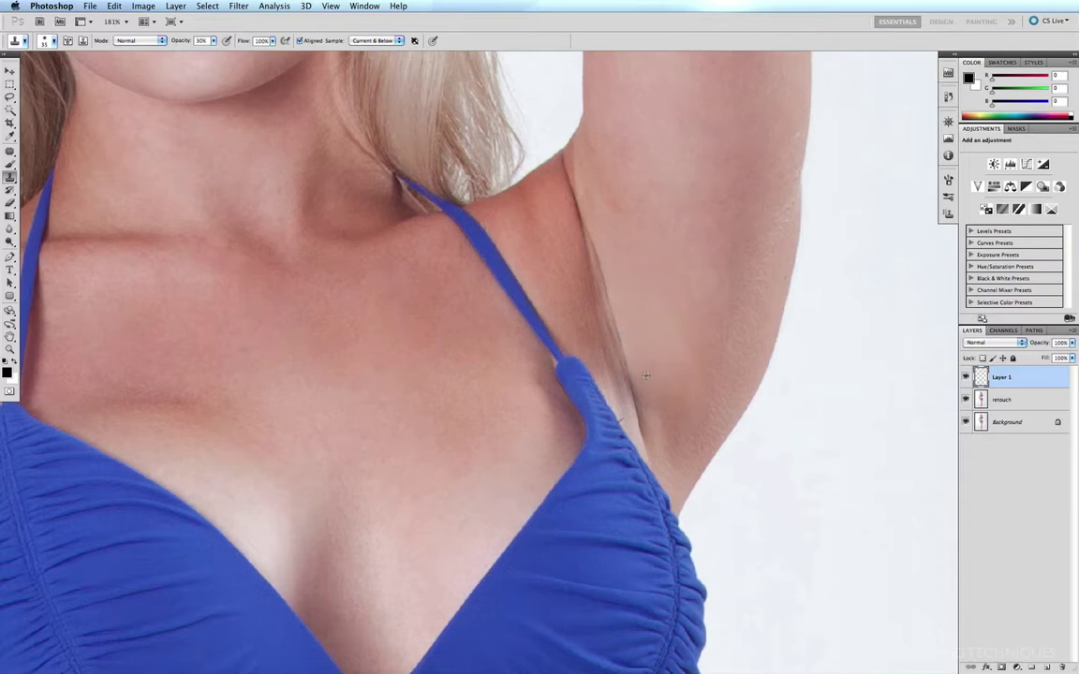
left_click(646, 375, "alt")
left_click(625, 375)
key("bracketleft")
key("bracketleft")
key("bracketleft")
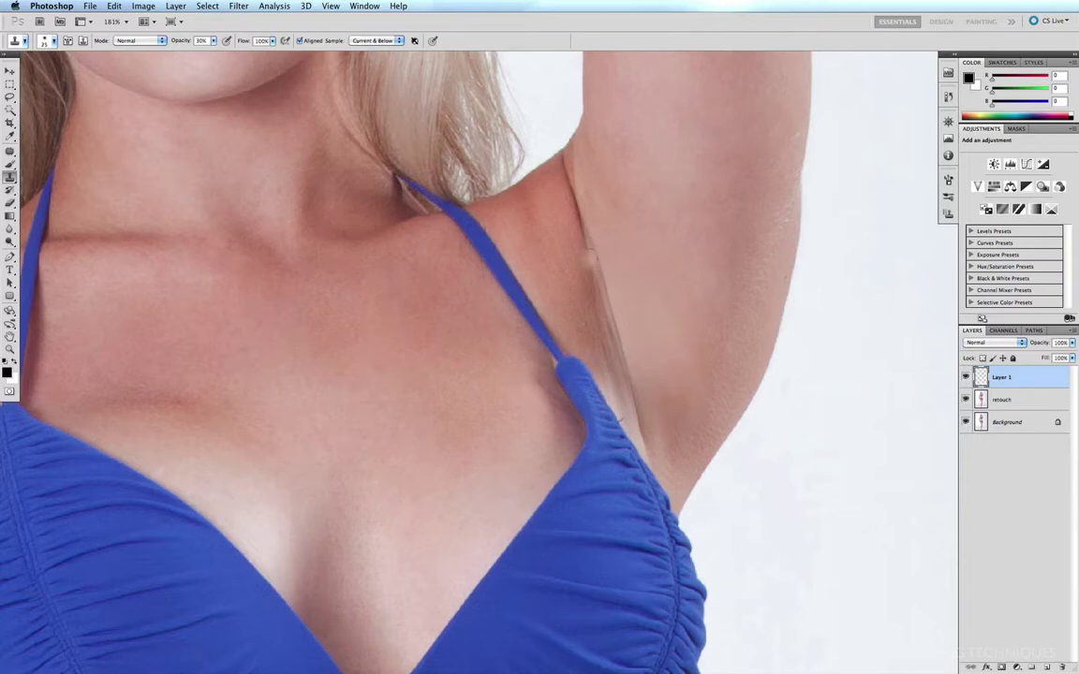
- Clone skin over the upper end of the armpit crease and compare the result by toggling the new layer's visibility
left_click(584, 216)
left_click_drag(599, 193, 580, 241)
left_click(568, 247, "alt")
left_click(966, 378)
left_click(966, 377)
mouse_move(610, 314)
left_mouse_down()
mouse_move(598, 325)
mouse_move(605, 339)
left_mouse_up()
- Clone over the dark line on the chest above the bikini cup with a size 90 brush and compare before and after
left_click_drag(550, 250, 407, 253)
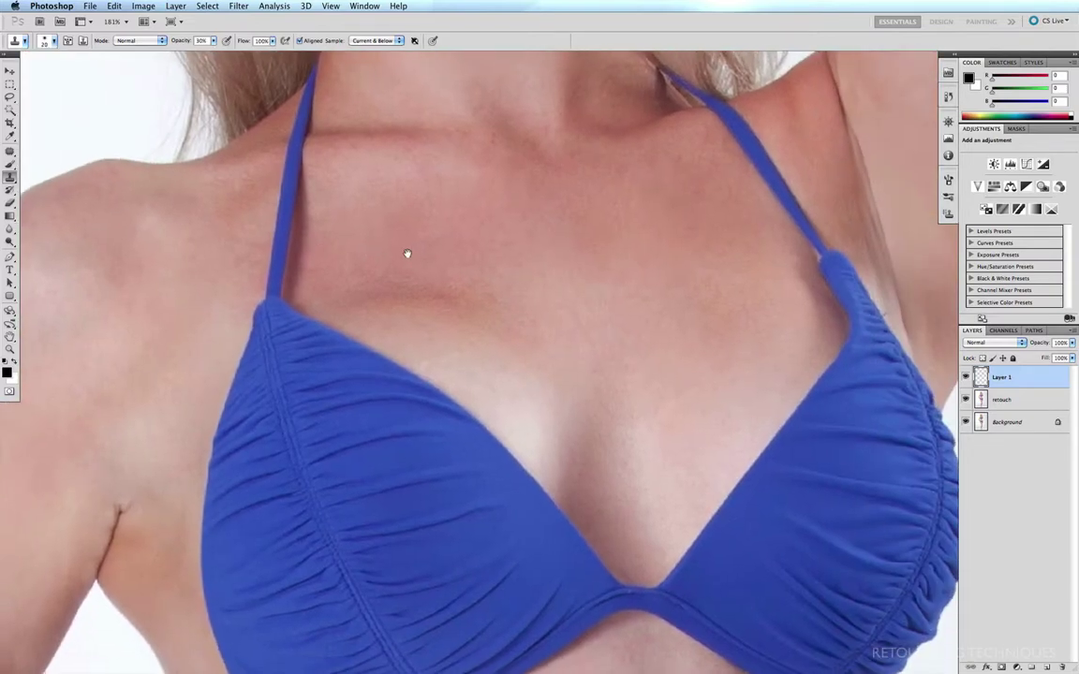
key("bracketright")
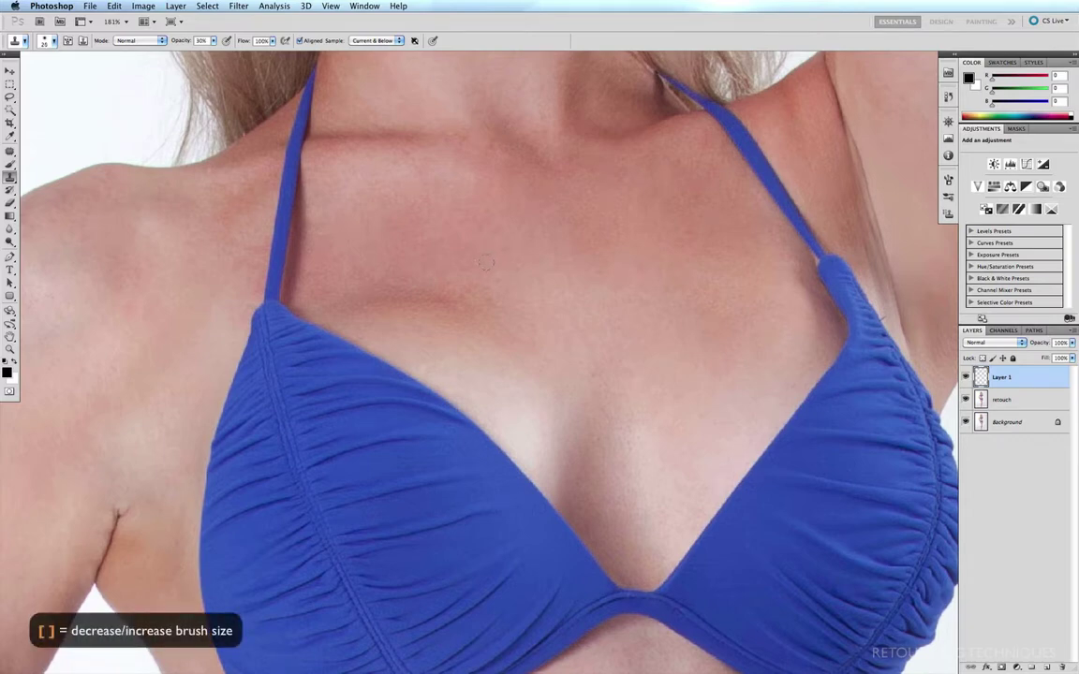
key("bracketright")
key("bracketright")
key("bracketright")
key("bracketright")
key("bracketright")
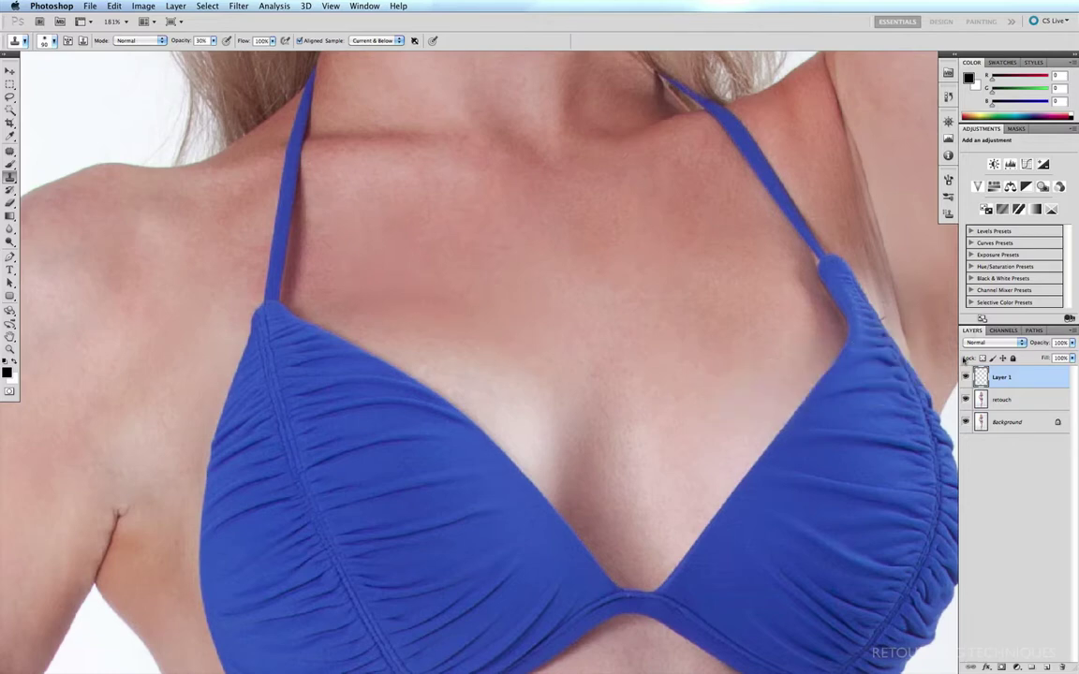
left_click(965, 378)
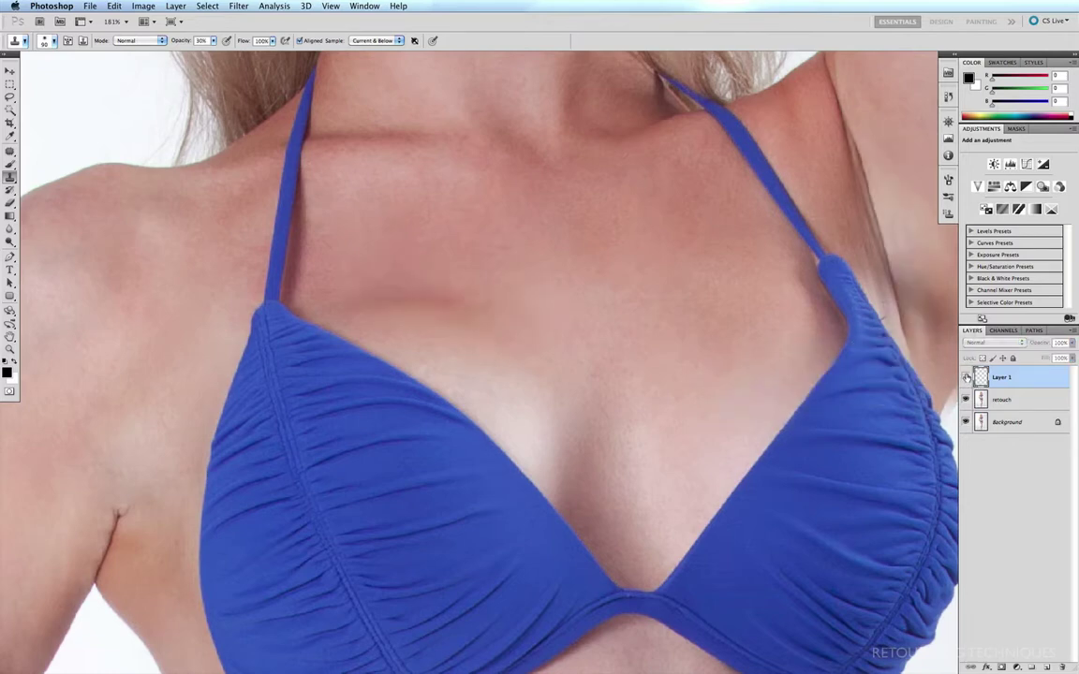
left_click(966, 378)
key("ctrl+z")
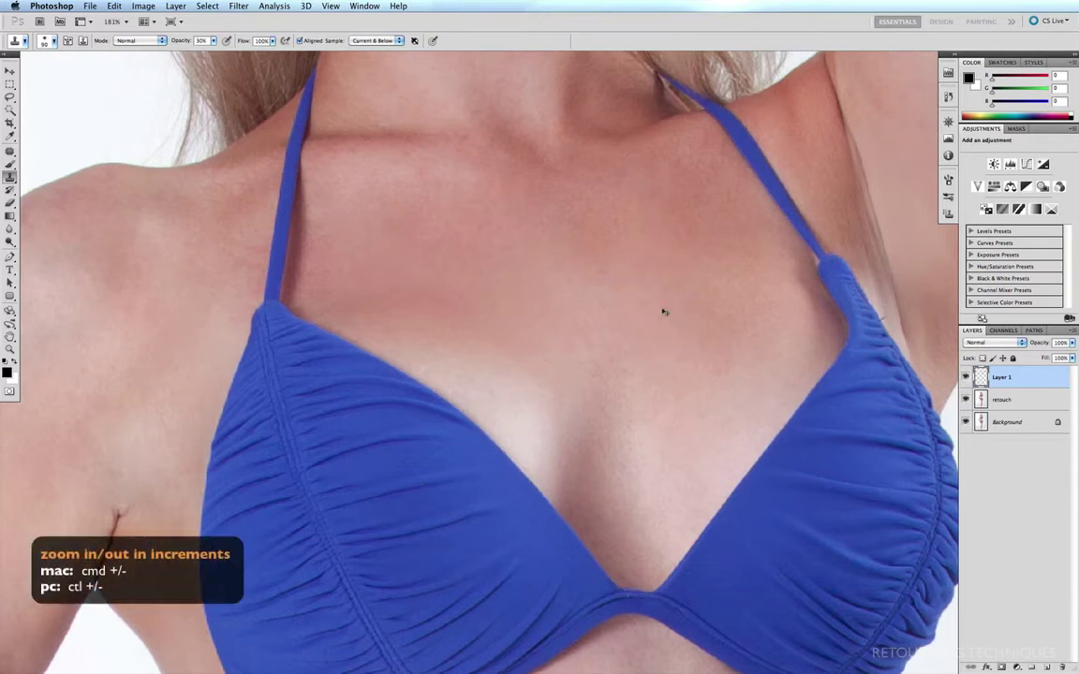
key("super+minus")
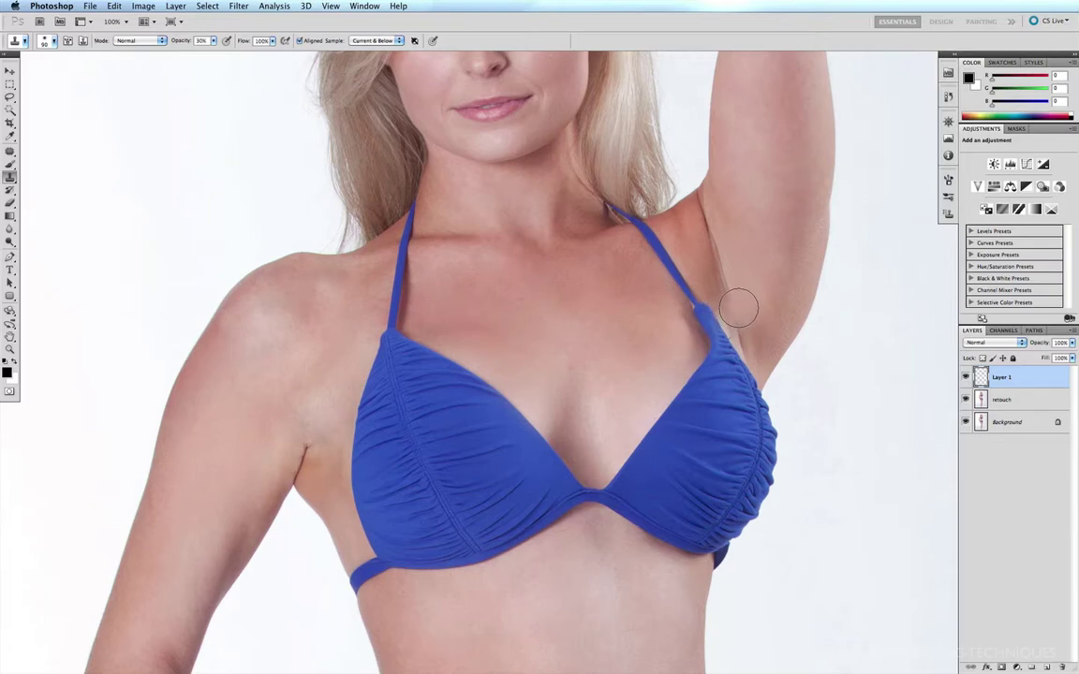
- Erase the cloned skin spilling over the bikini cup's upper edge with a size 10 Eraser at 100% opacity, and compare before and after
left_click_drag(608, 289, 339, 519)
left_click(966, 377)
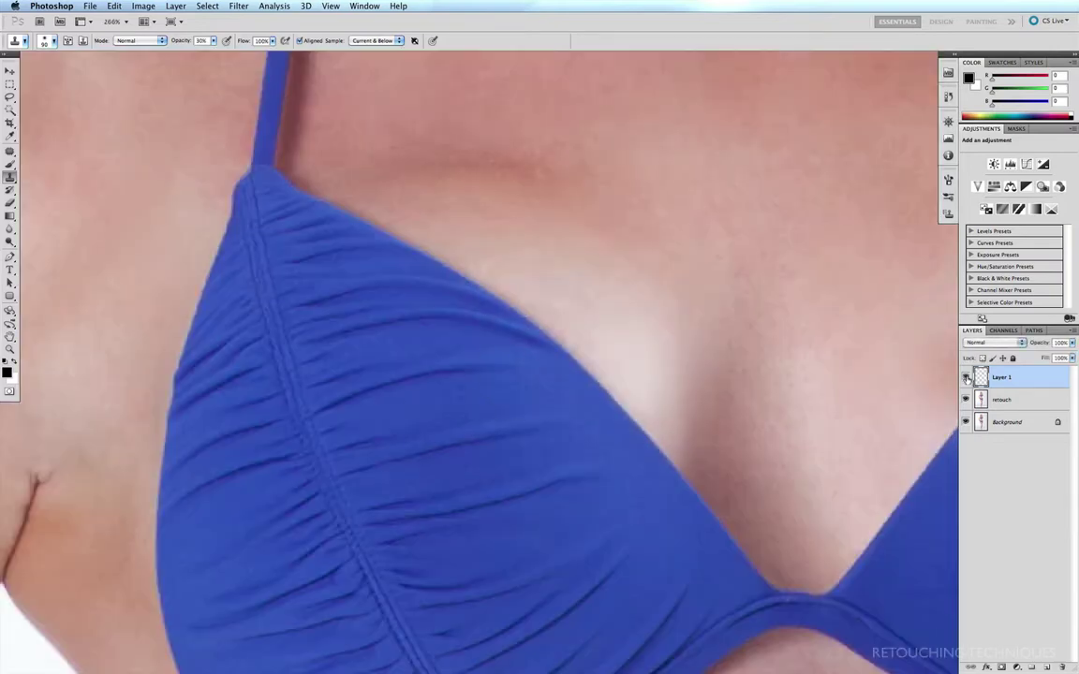
left_click(965, 378)
key("space")
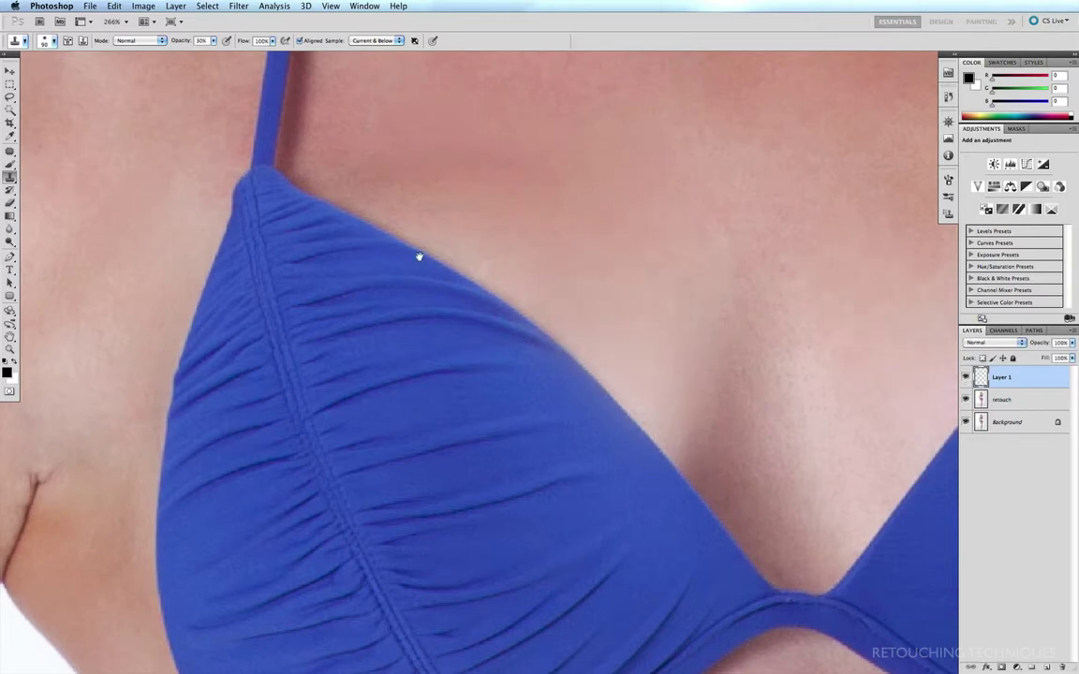
left_click(965, 377)
left_click(966, 377)
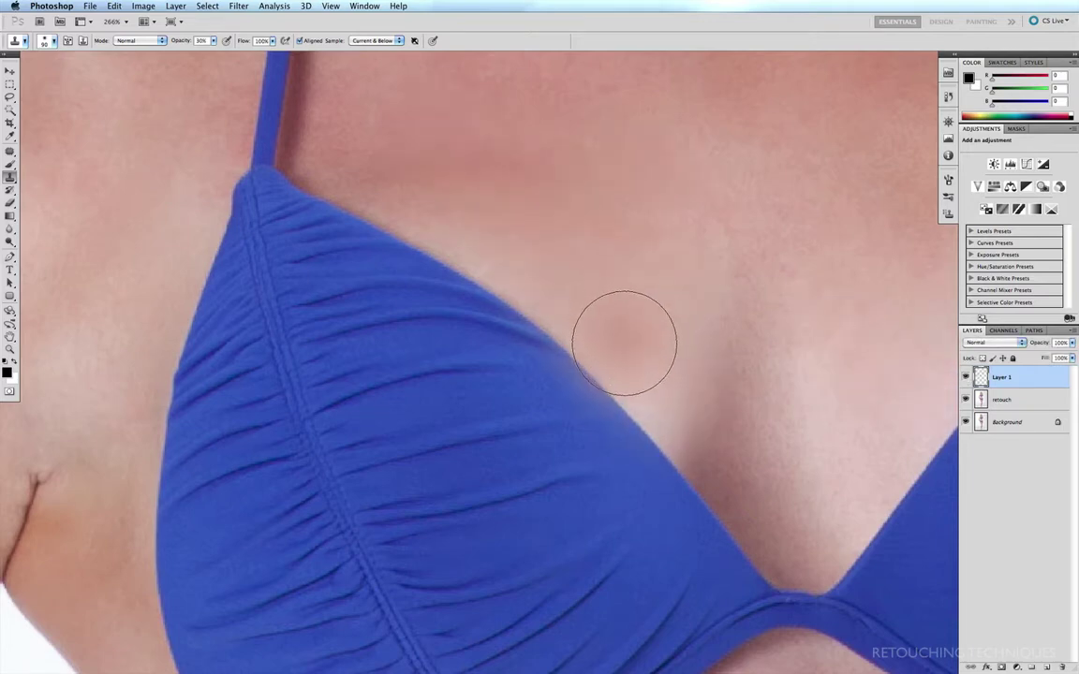
left_click(596, 318)
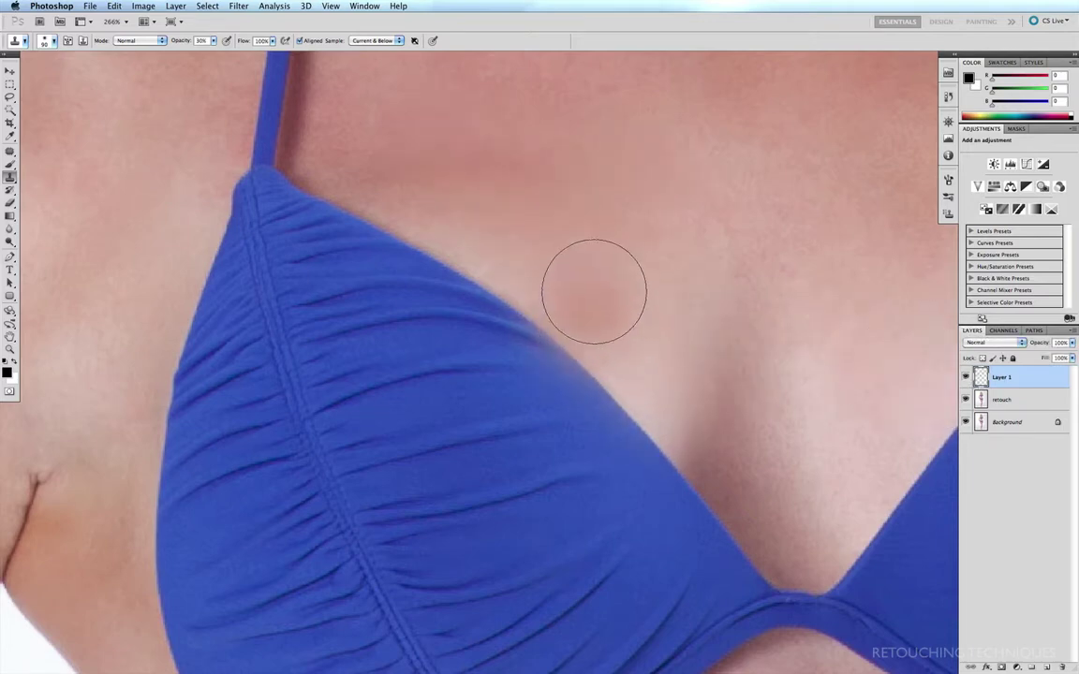
key("e")
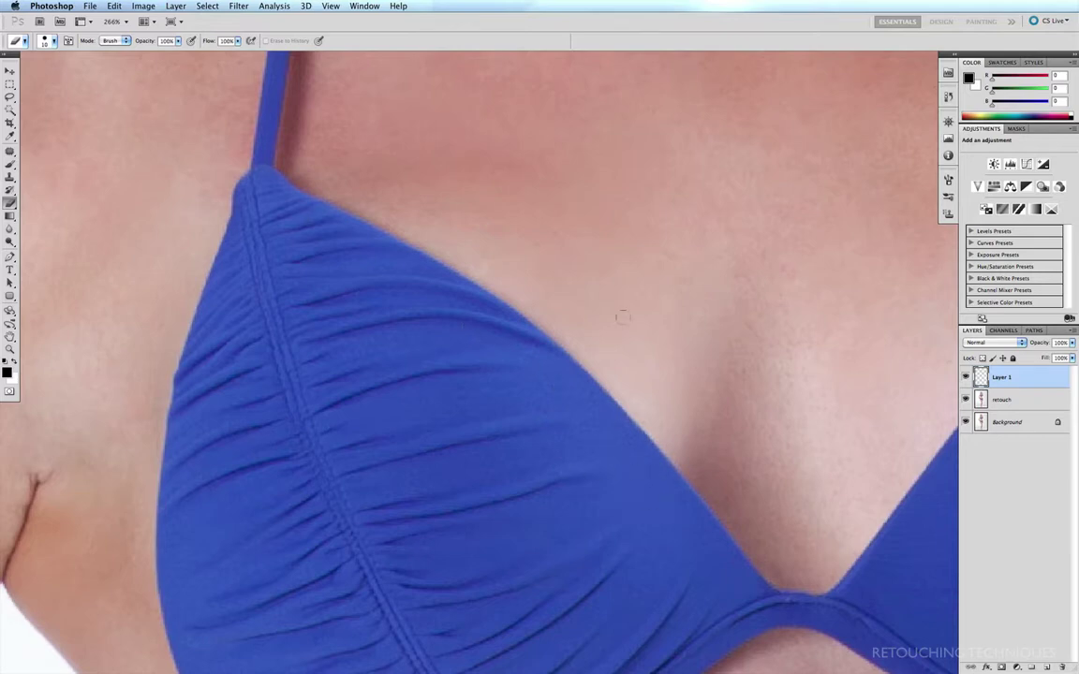
left_click(965, 376)
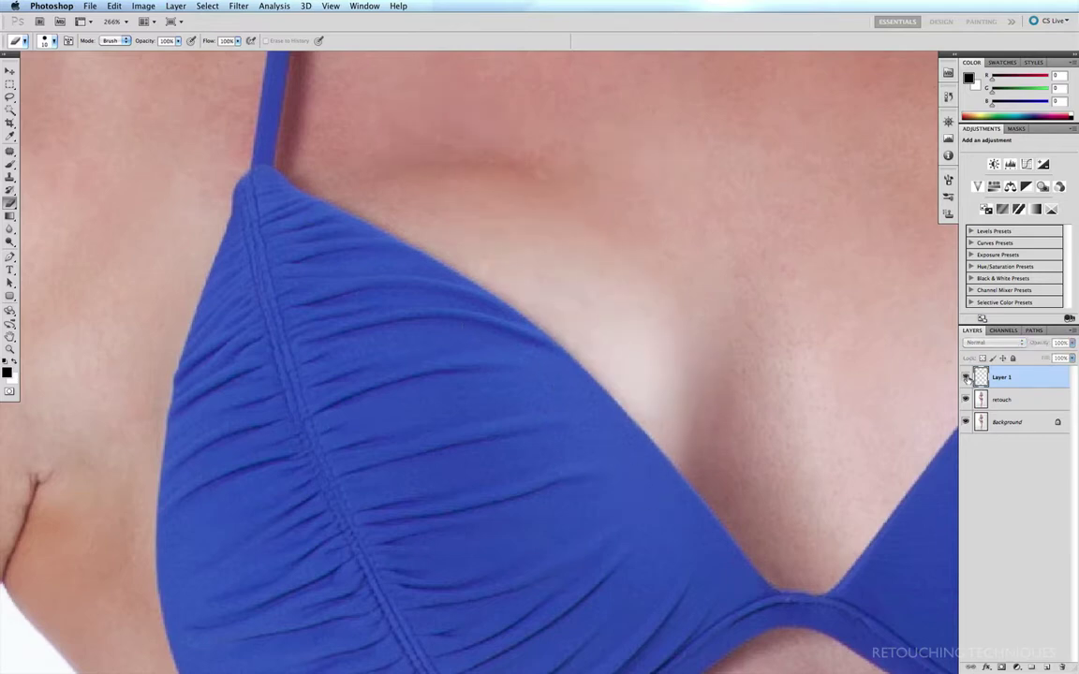
left_click(966, 377)
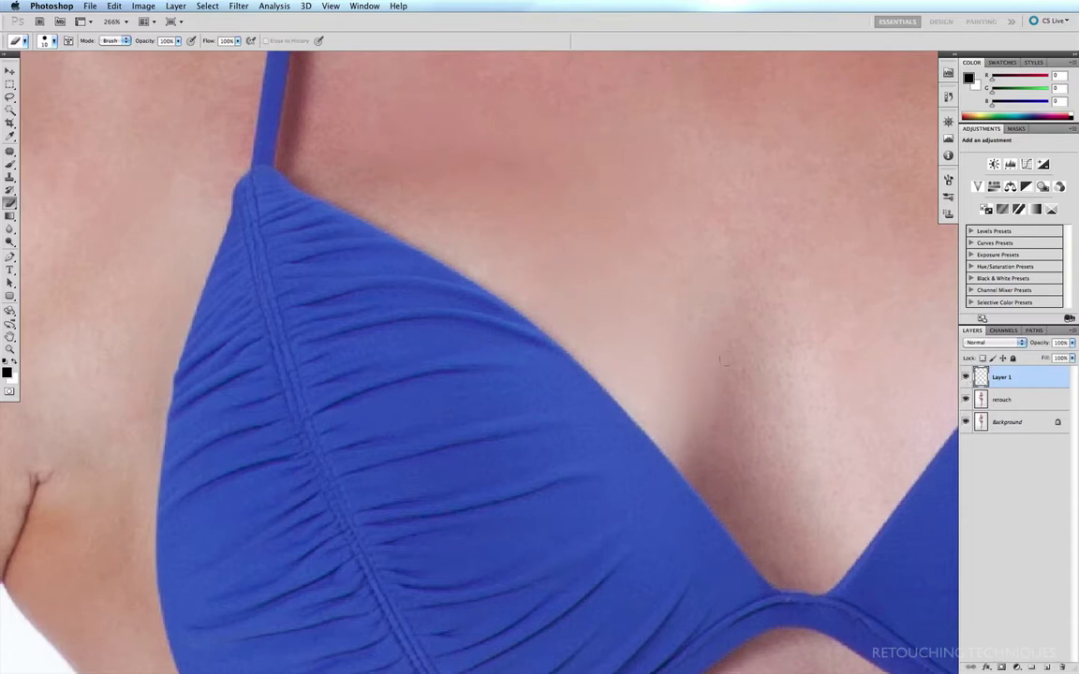
- Clone clean skin over the upper end of the lowered arm's armpit crease with the Clone Stamp, reducing the brush to size 45
key("super+alt+0")
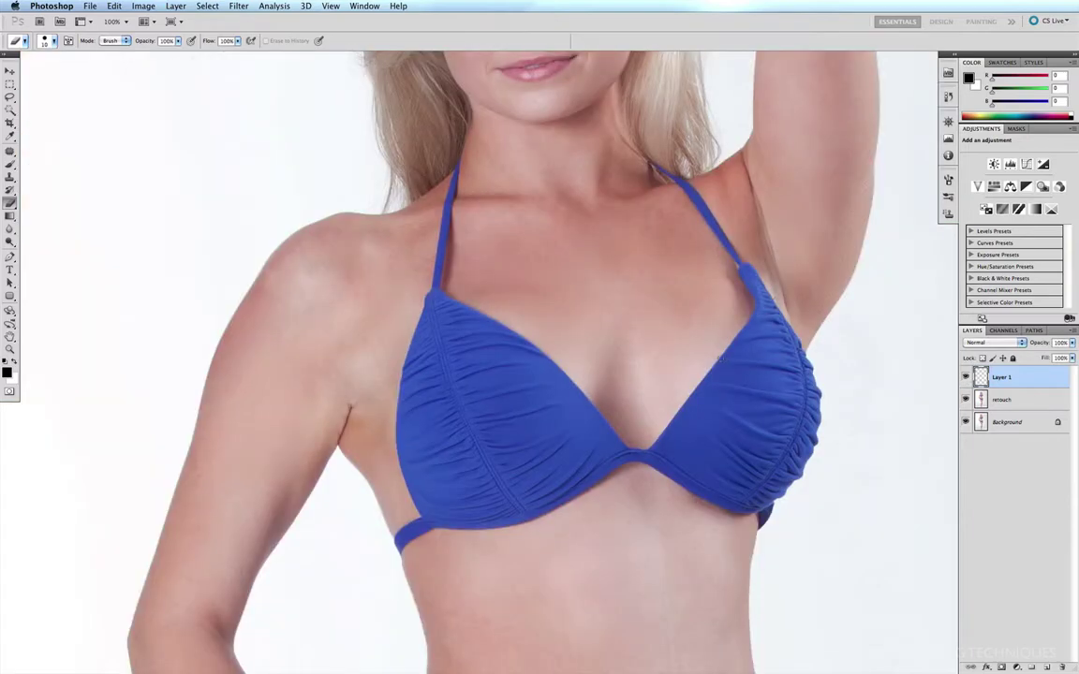
left_click_drag(391, 314, 203, 552)
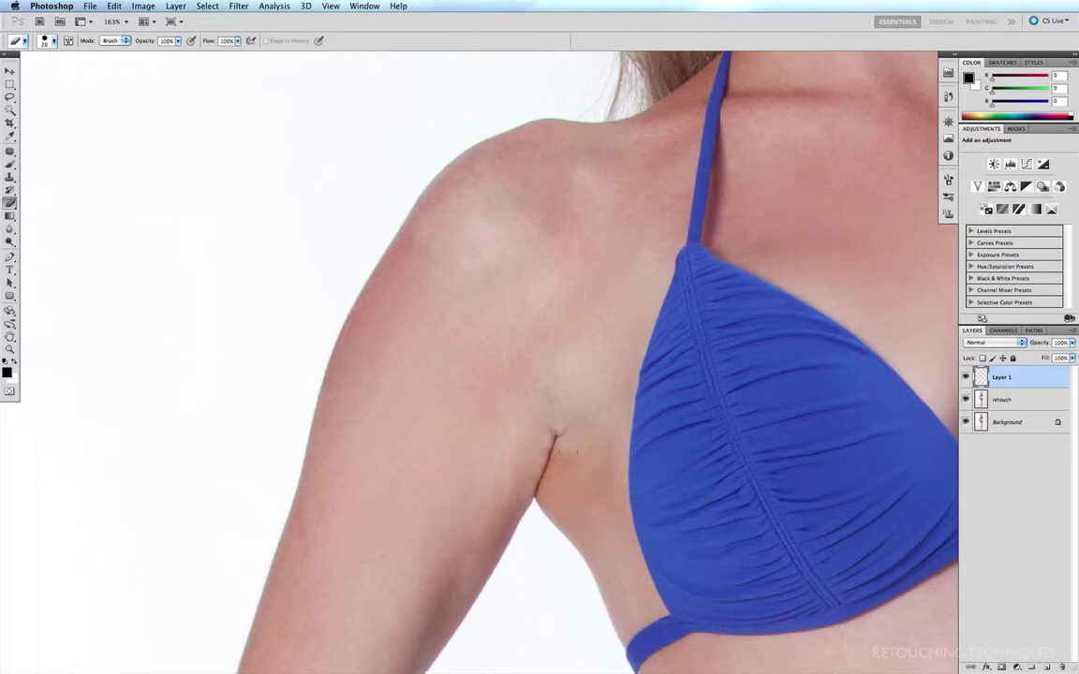
left_click_drag(767, 245, 385, 638)
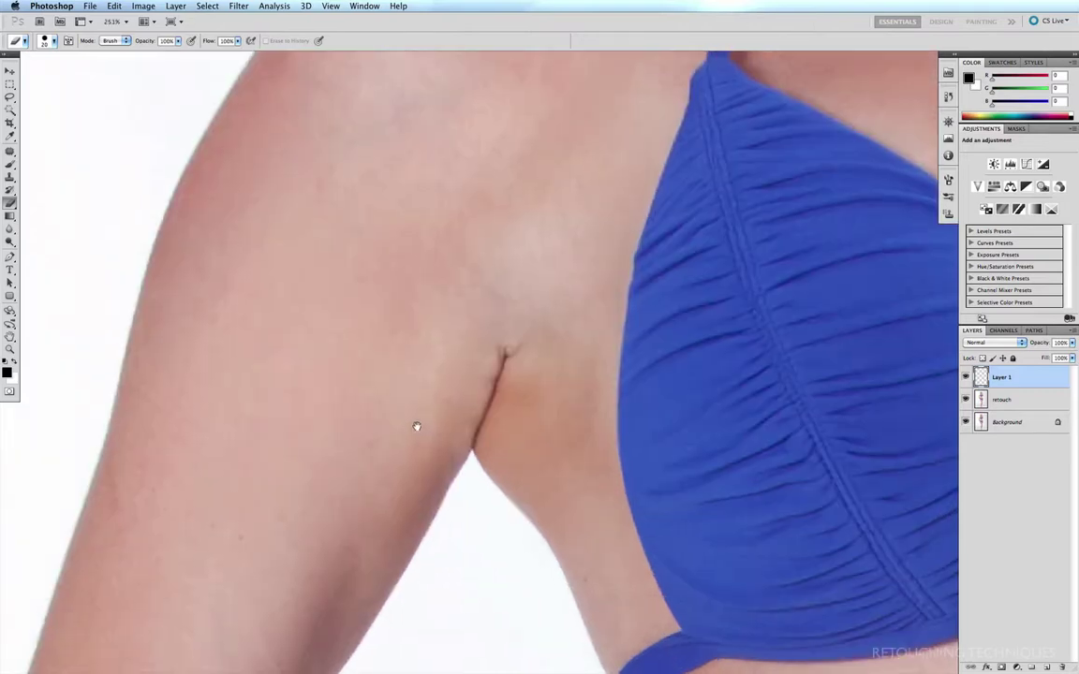
key("s")
key("s")
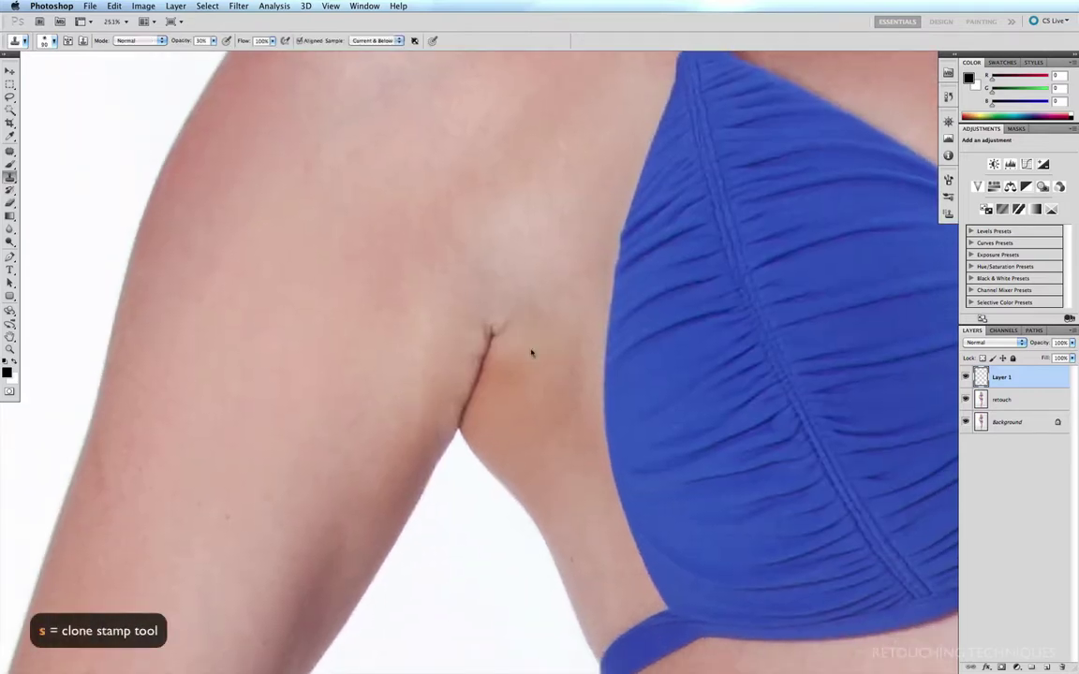
key("bracketleft")
key("bracketleft")
key("bracketleft")
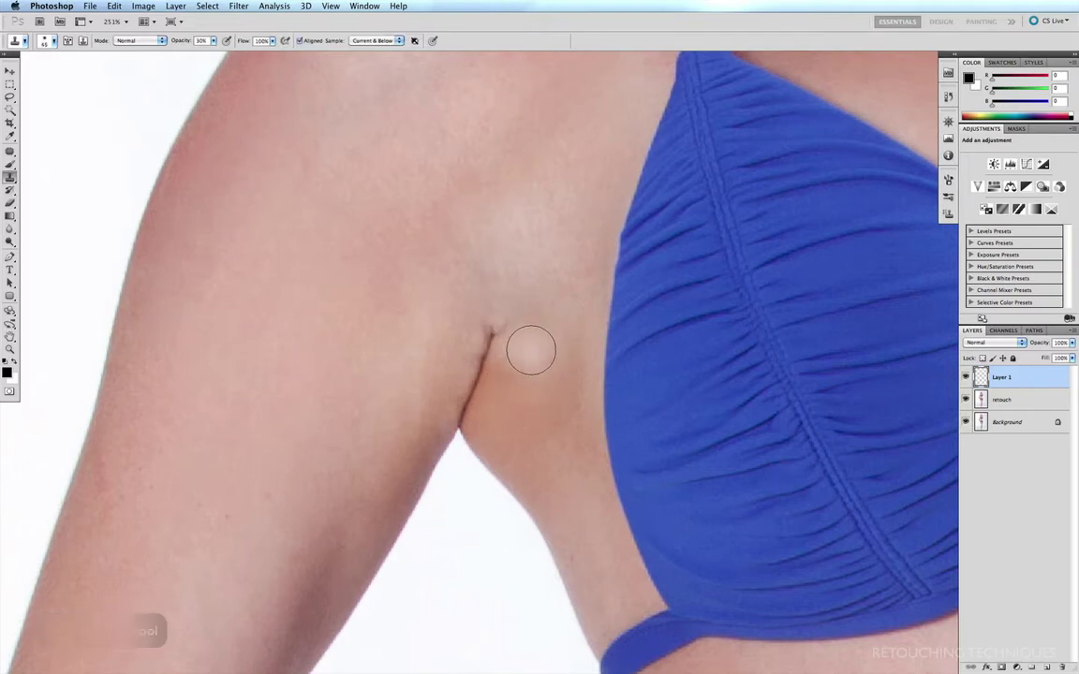
left_click(533, 347, "alt")
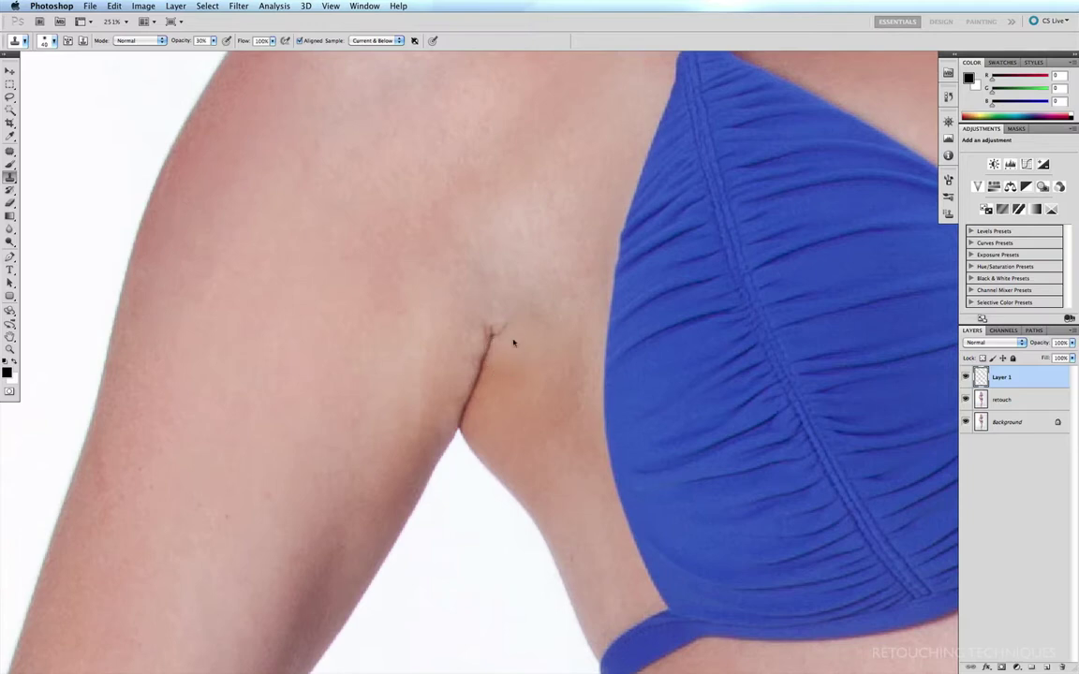
left_click(548, 262)
- Try a size 80 clone stroke of upper-arm skin between the shoulder and bikini strap, undo it, and compare the layer before and after
key("super+minus")
key("super+minus")
key("super+minus")
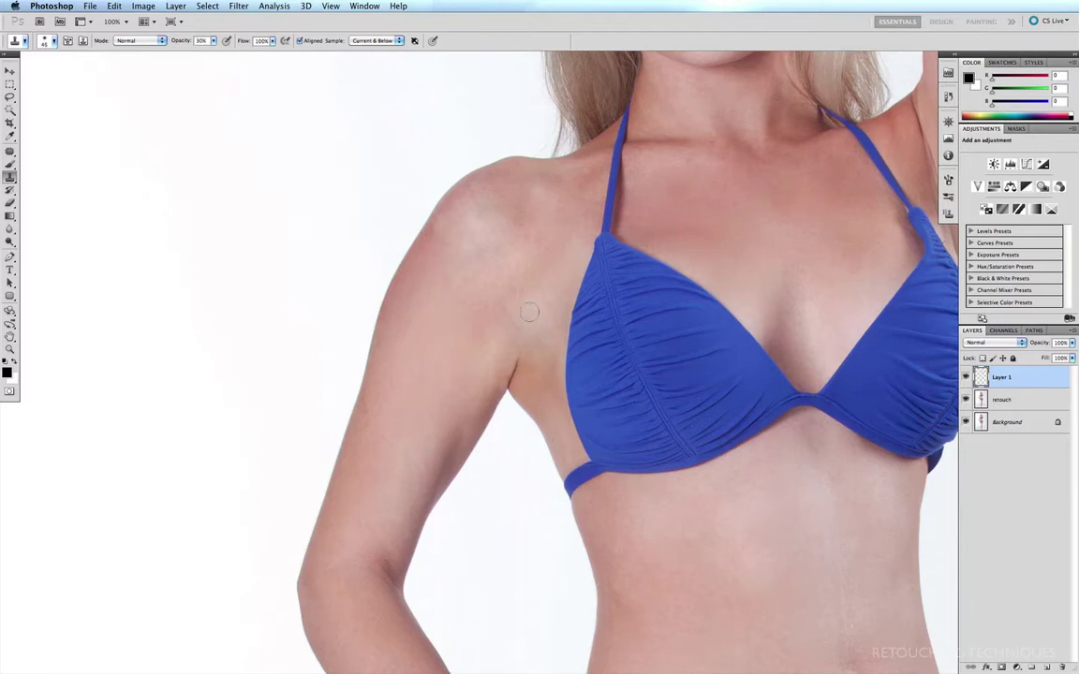
key("bracketright")
key("bracketright")
key("bracketright")
key("bracketright")
left_click(449, 305, "alt")
left_click_drag(578, 244, 583, 260)
key("super+z")
left_click(964, 377)
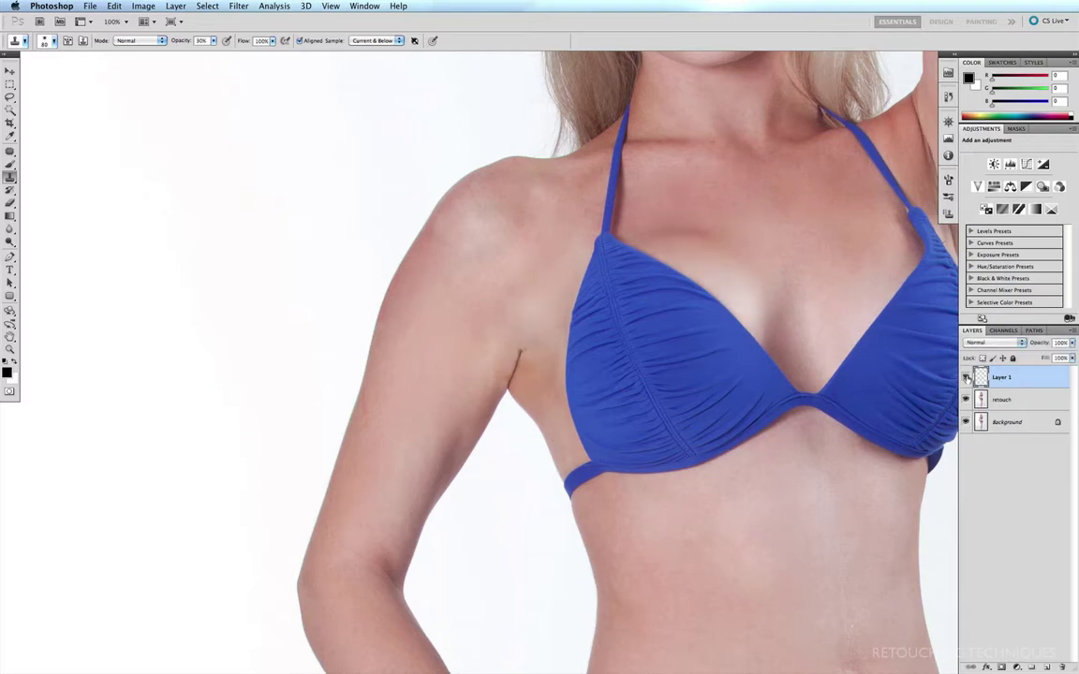
left_click(965, 377)
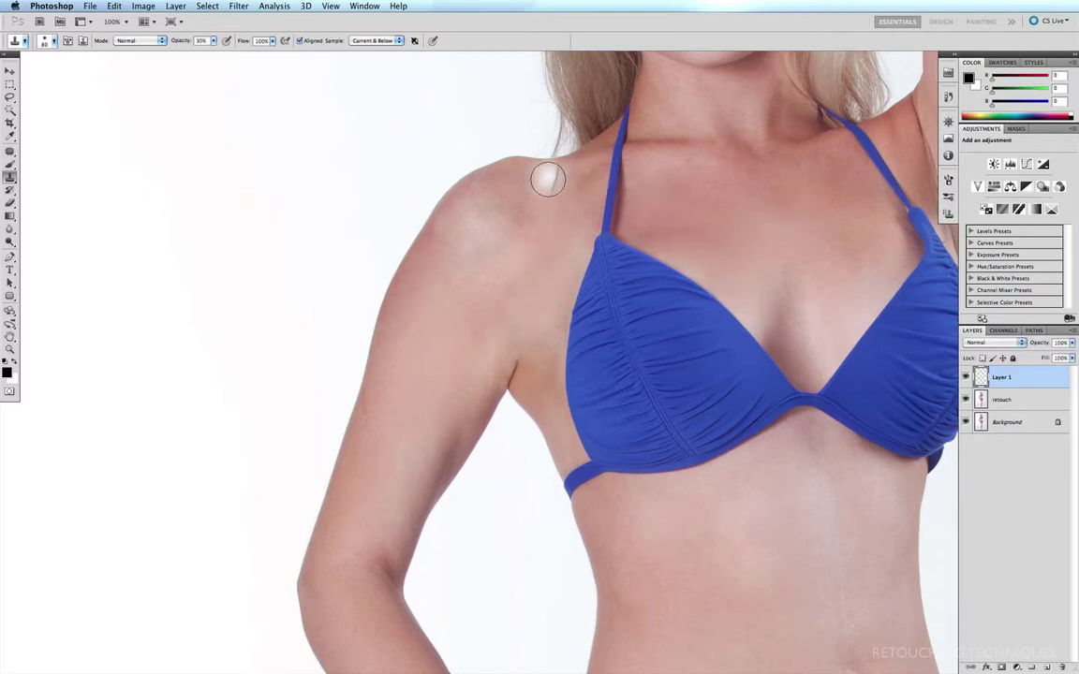
- Clone skin over the shoulder shadow and the dark collarbone line with a size 60 brush, and compare before and after
key("bracketleft")
key("bracketleft")
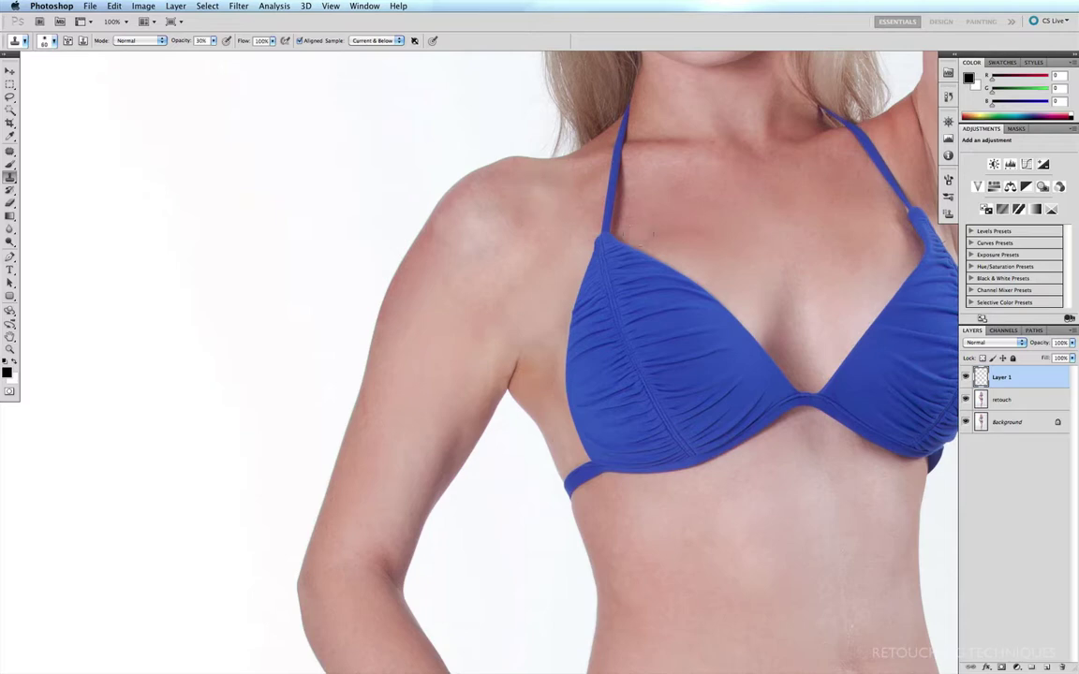
left_click(516, 195, "alt")
left_click_drag(720, 161, 552, 321)
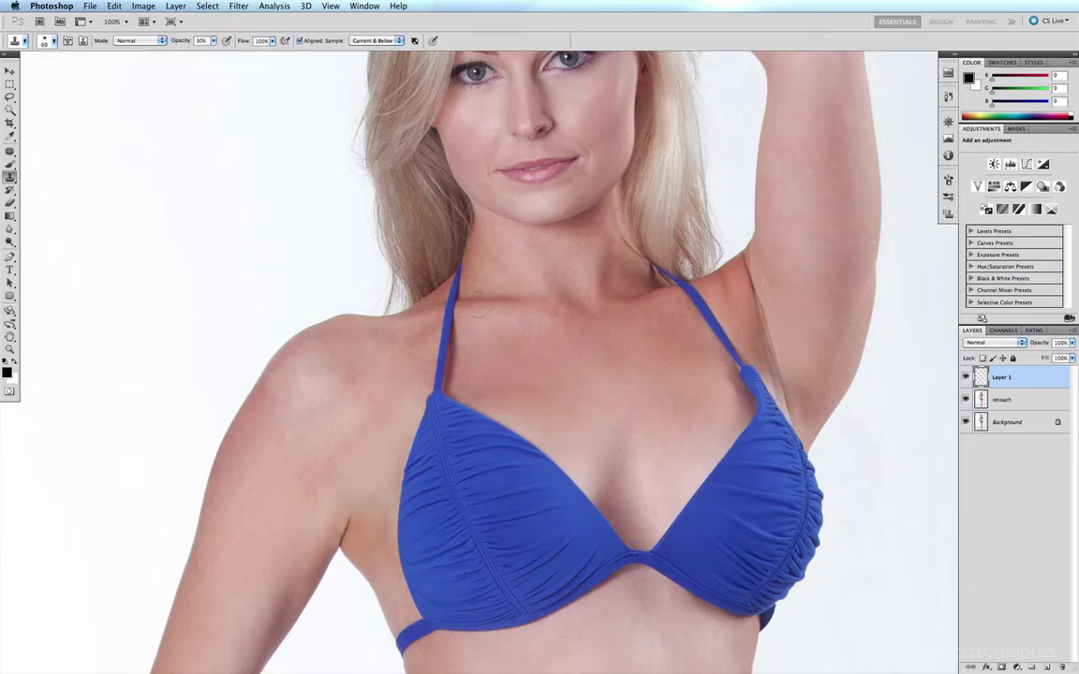
left_click(471, 303)
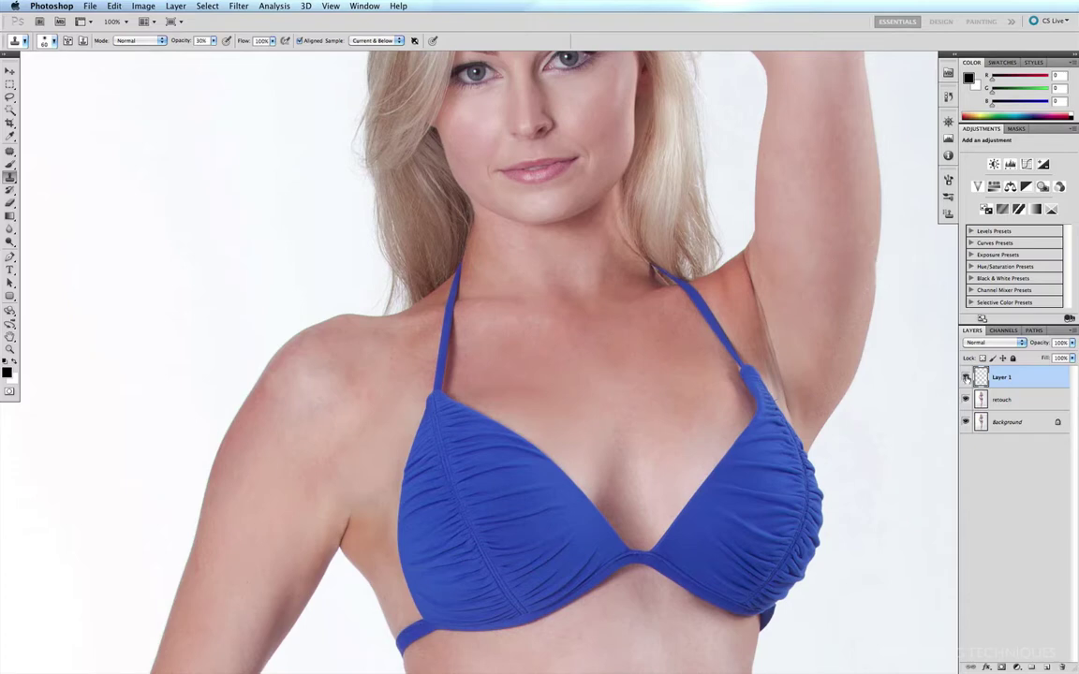
left_click(966, 377)
left_click(965, 378)
- Clone smooth skin over the uneven, reddish patches on the front leg's lower thigh and knee with a size 80 brush
left_click_drag(544, 452, 558, 229)
mouse_move(541, 365)
left_mouse_down()
mouse_move(559, 275)
mouse_move(556, 177)
mouse_move(521, 208)
left_mouse_up()
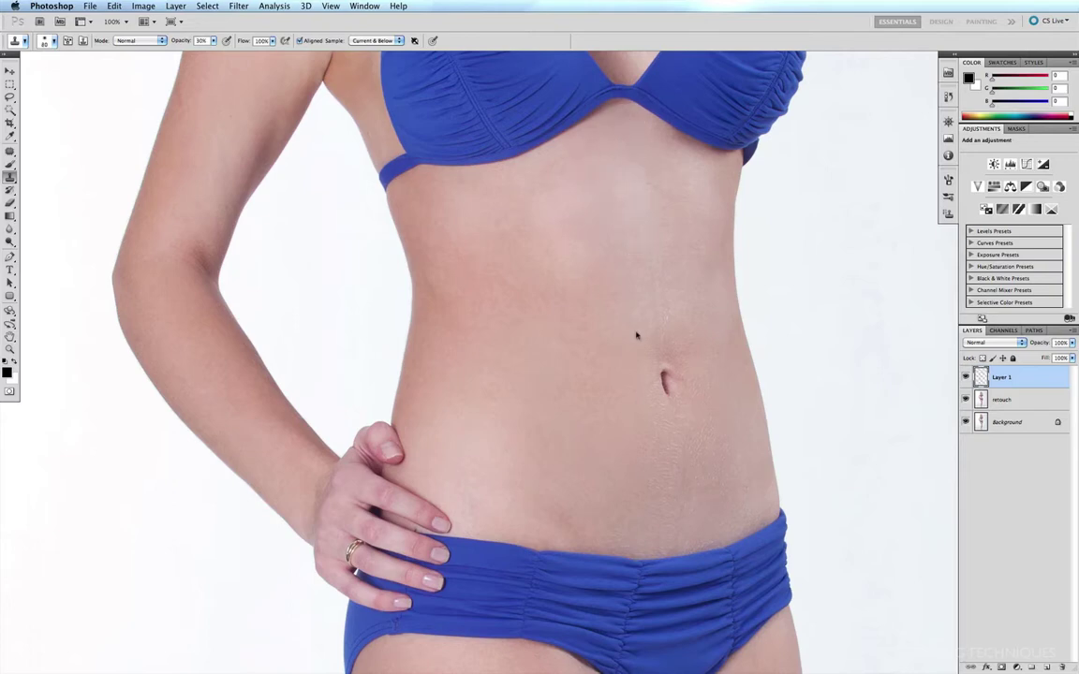
left_click_drag(475, 592, 526, 227)
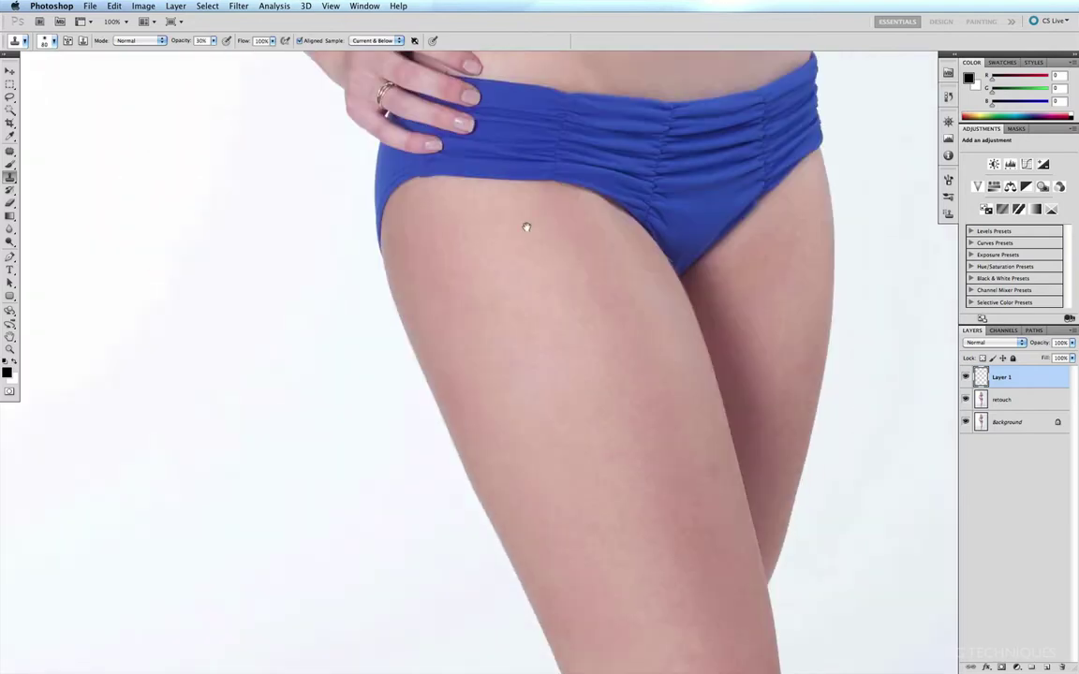
left_click_drag(428, 221, 372, 145)
left_click_drag(489, 338, 462, 150)
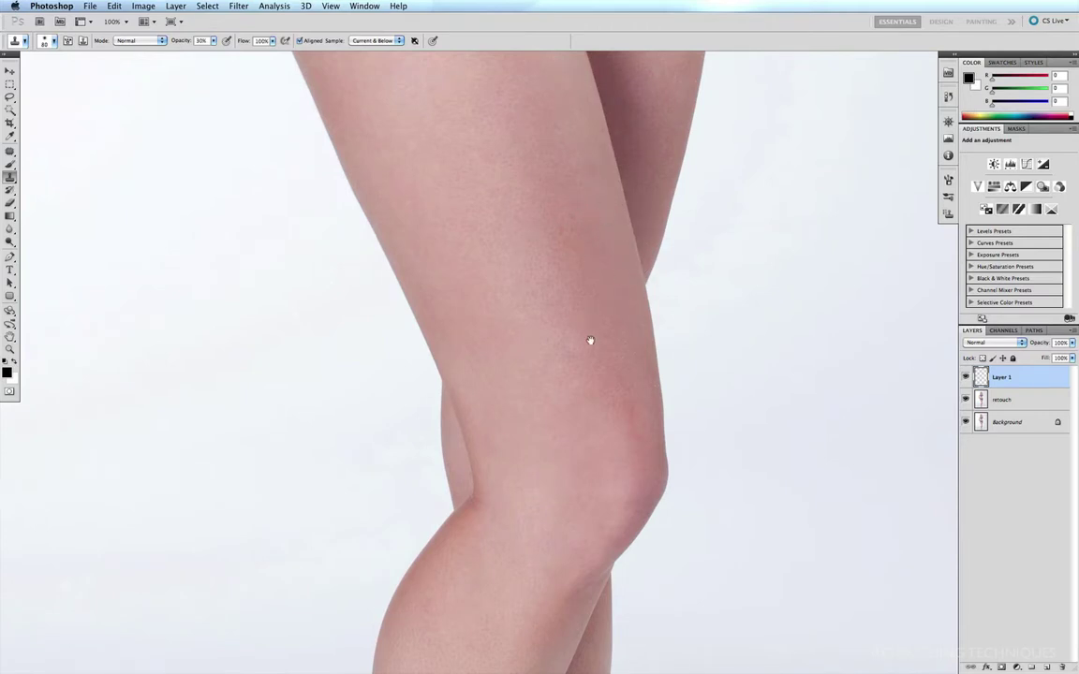
left_click_drag(496, 474, 532, 159)
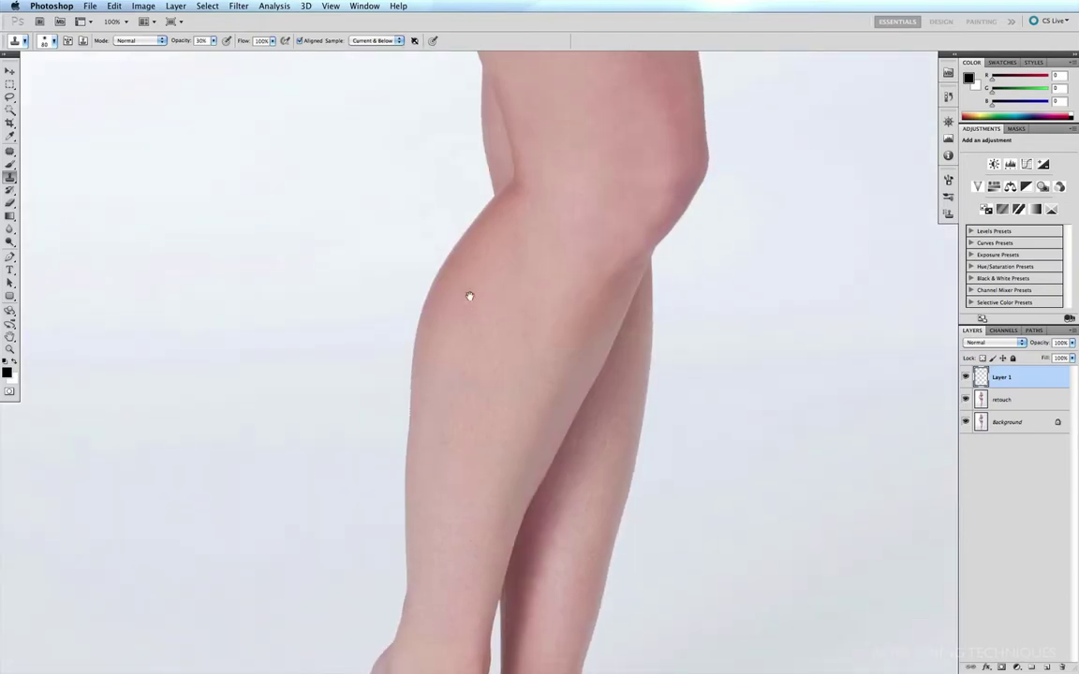
left_click_drag(563, 123, 488, 507)
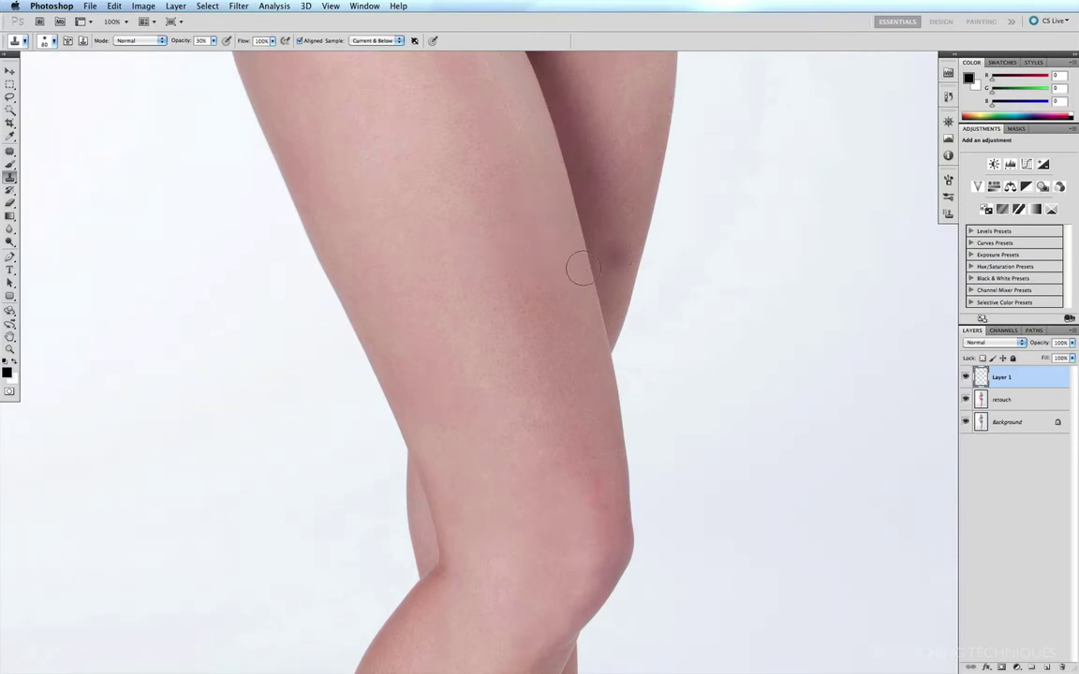
left_click(534, 395, "alt")
mouse_move(547, 412)
left_mouse_down()
mouse_move(532, 424)
mouse_move(551, 152)
mouse_move(555, 161)
left_mouse_up()
left_click(539, 435, "alt")
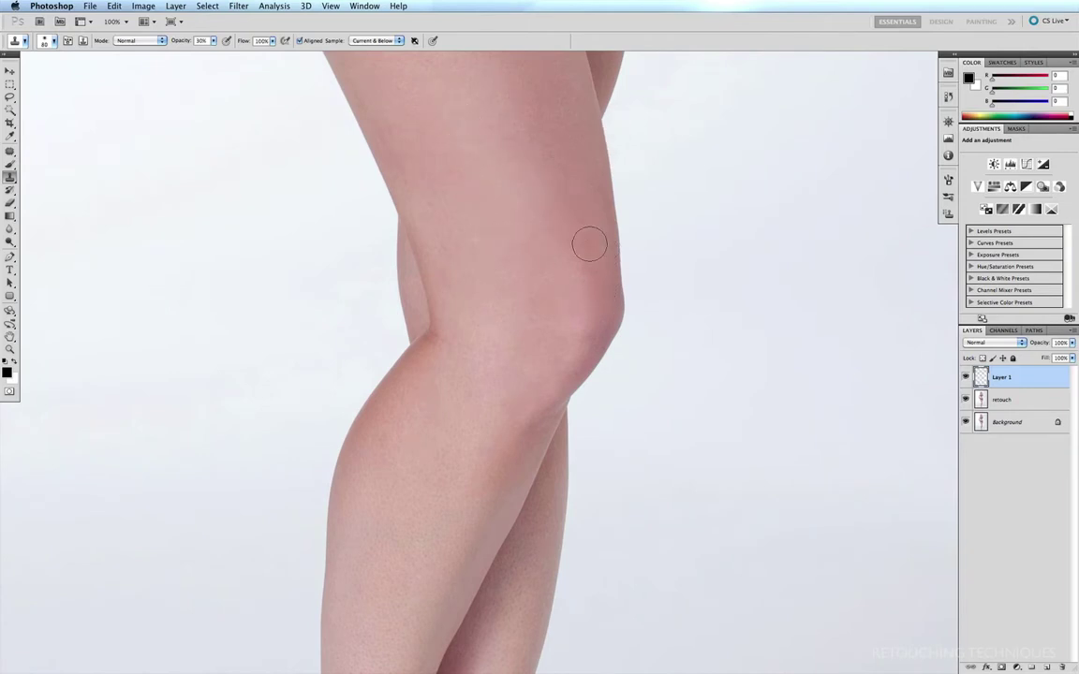
- Even out the skin tone on the front leg's calf with a size 125 clone brush, resampling nearby skin between strokes
left_click_drag(441, 401, 518, 222)
key("bracketright")
key("bracketright")
key("bracketright")
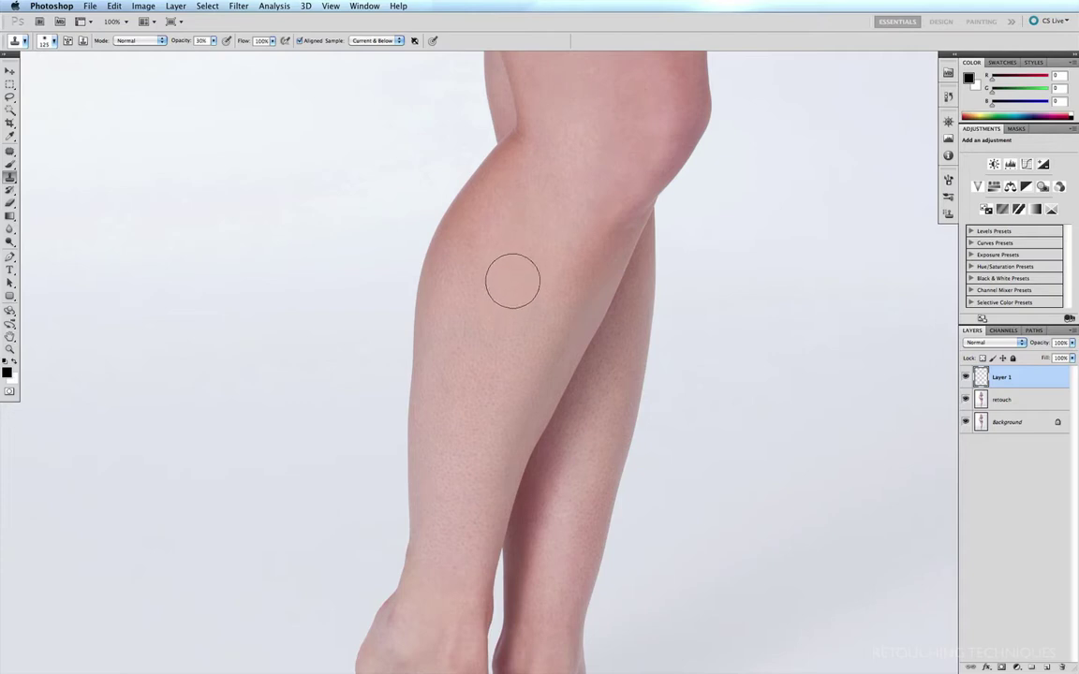
left_click(511, 223, "alt")
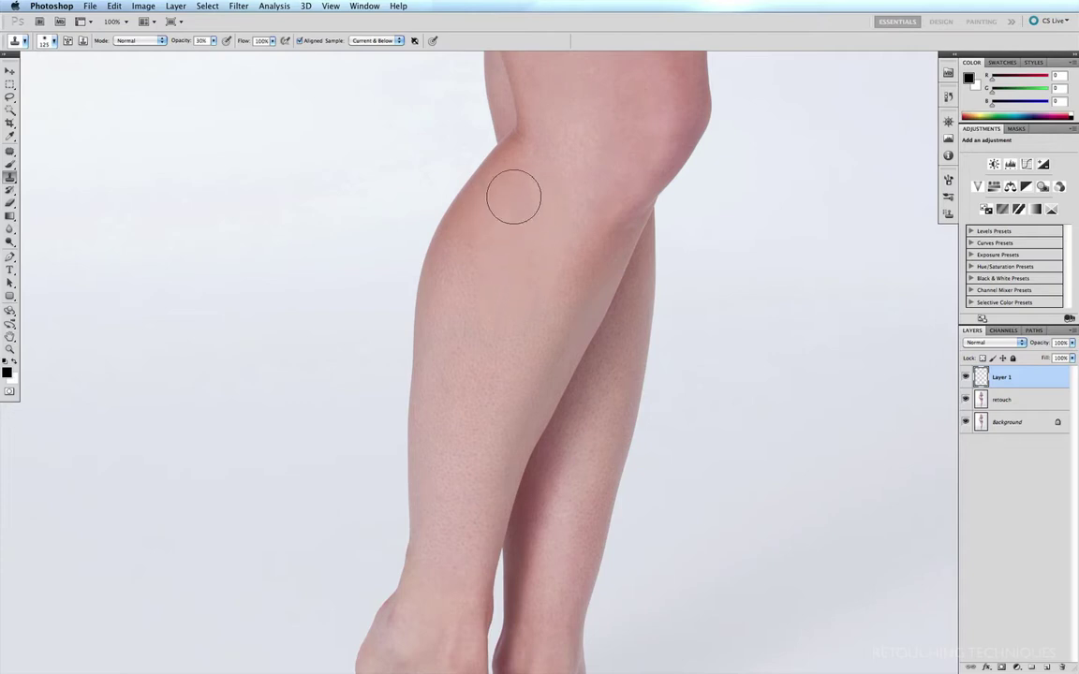
left_click(507, 296)
left_click(521, 299, "alt")
mouse_move(526, 269)
left_mouse_down()
mouse_move(485, 354)
mouse_move(456, 369)
mouse_move(498, 321)
left_mouse_up()
left_click(455, 377, "alt")
- Clone over the veins and shadows on the ankles and feet, reducing the brush to size 50
key("space")
scroll(565, 252, "down", 10)
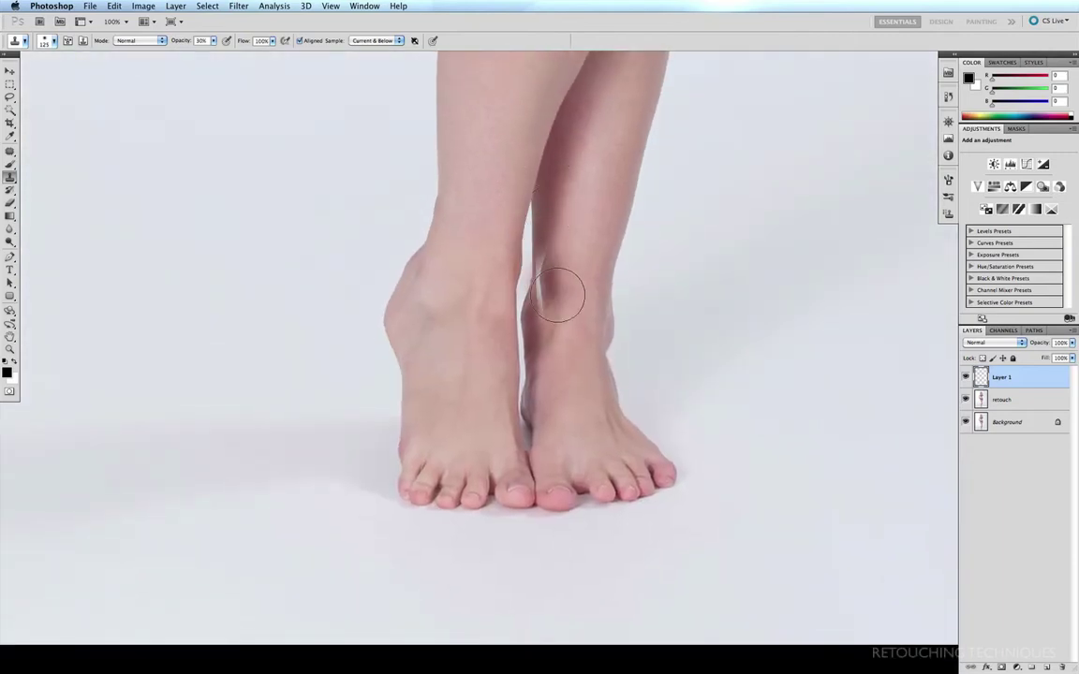
key("bracketleft")
key("bracketleft")
key("bracketleft")
key("bracketleft")
key("bracketleft")
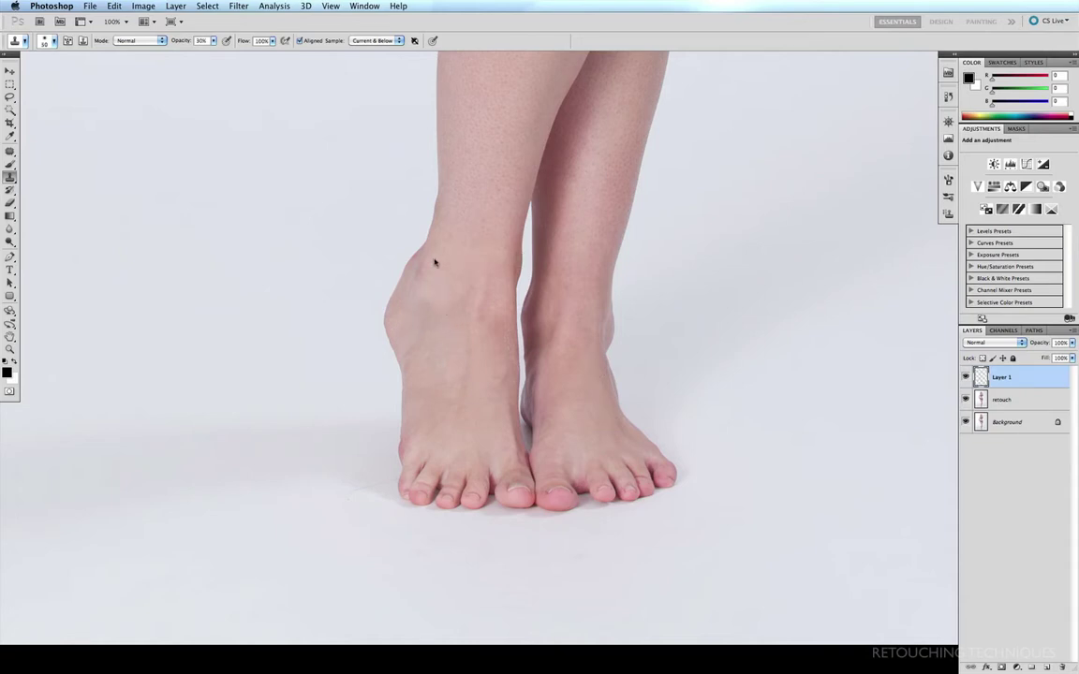
key("bracketleft")
key("bracketleft")
key("bracketleft")
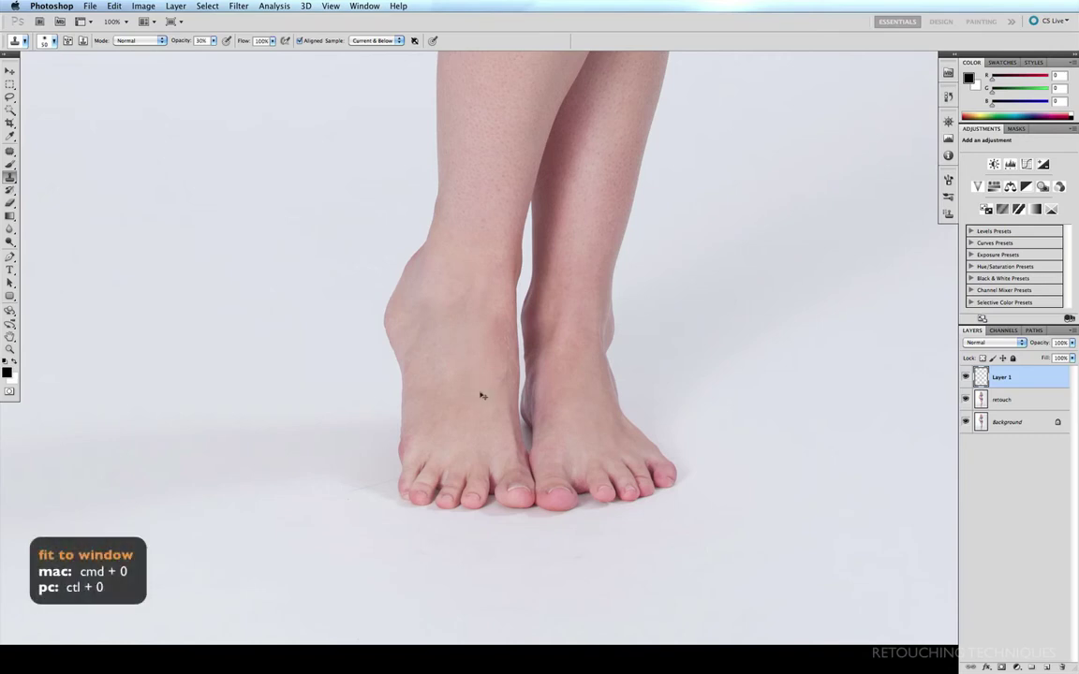
- Fit the whole image in the window and merge Layer 1 down into the retouch layer
key("super+0")
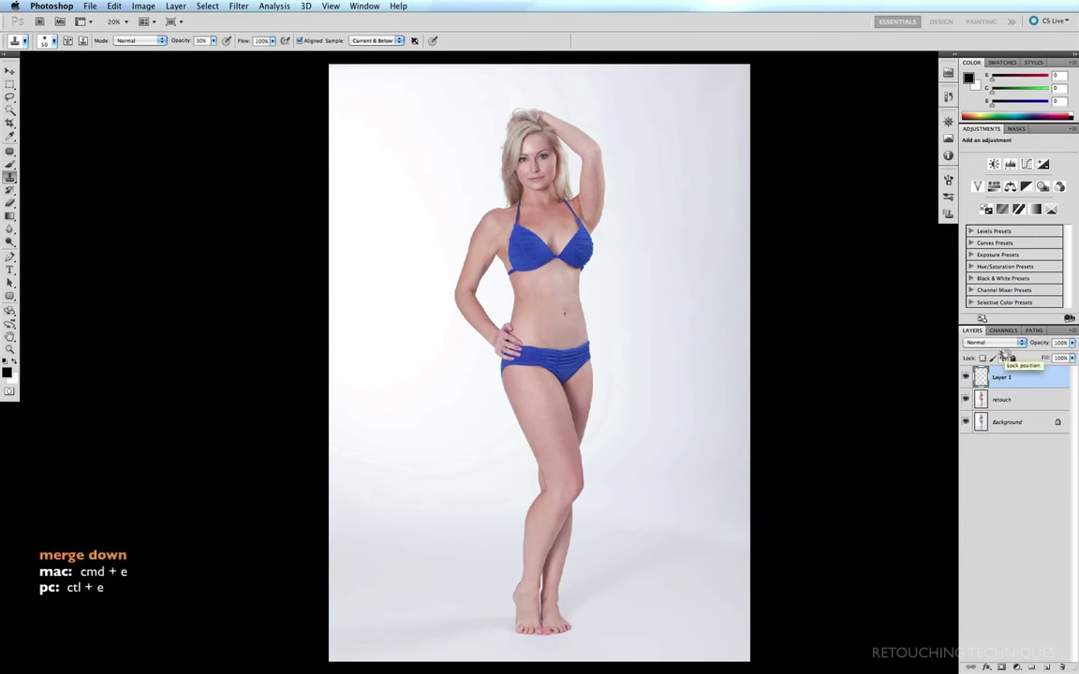
key("super+e")
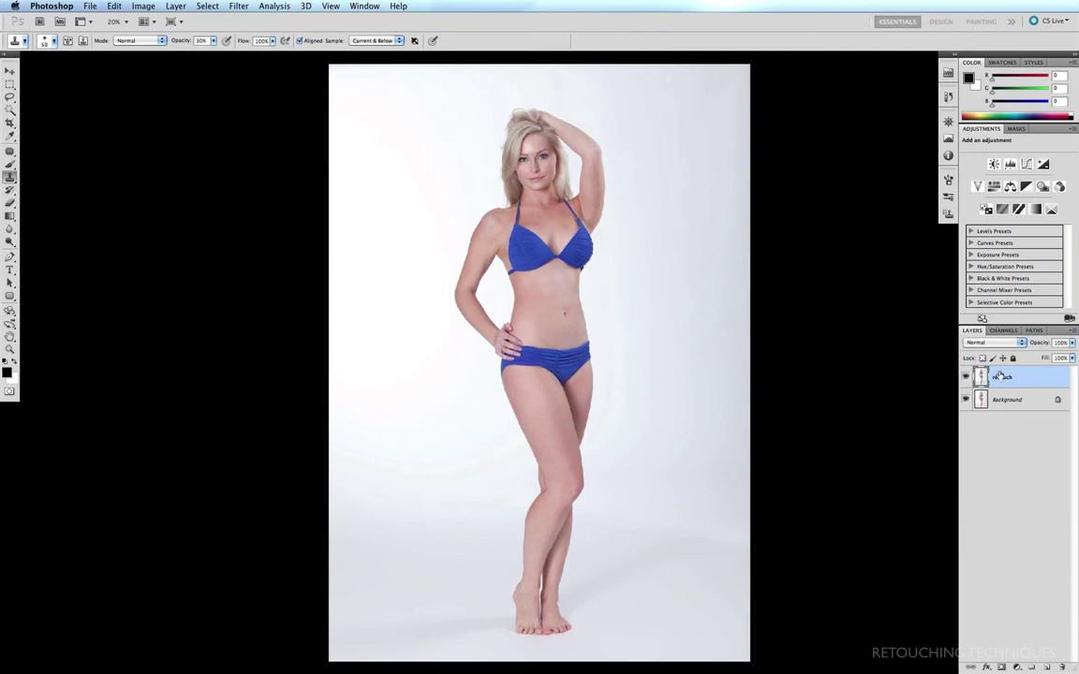